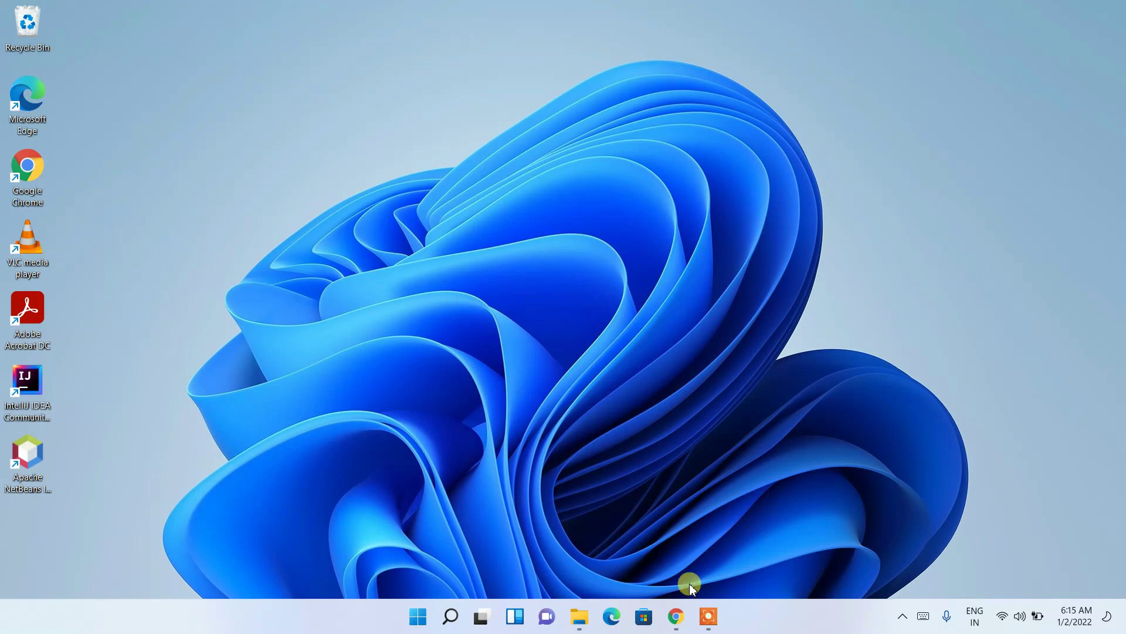
Step: Search Google for 'bitnami wordpress download' and open Bitnami's WordPress installer page
{"action": "left_click", "coordinate": [676, 616]}
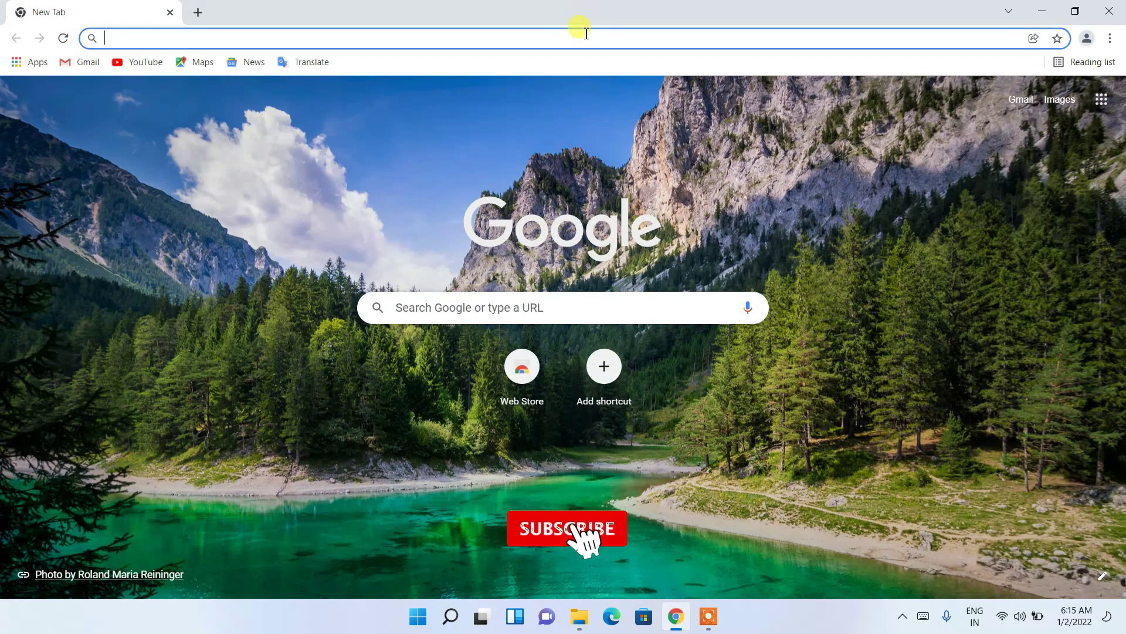
{"action": "type", "text": "b"}
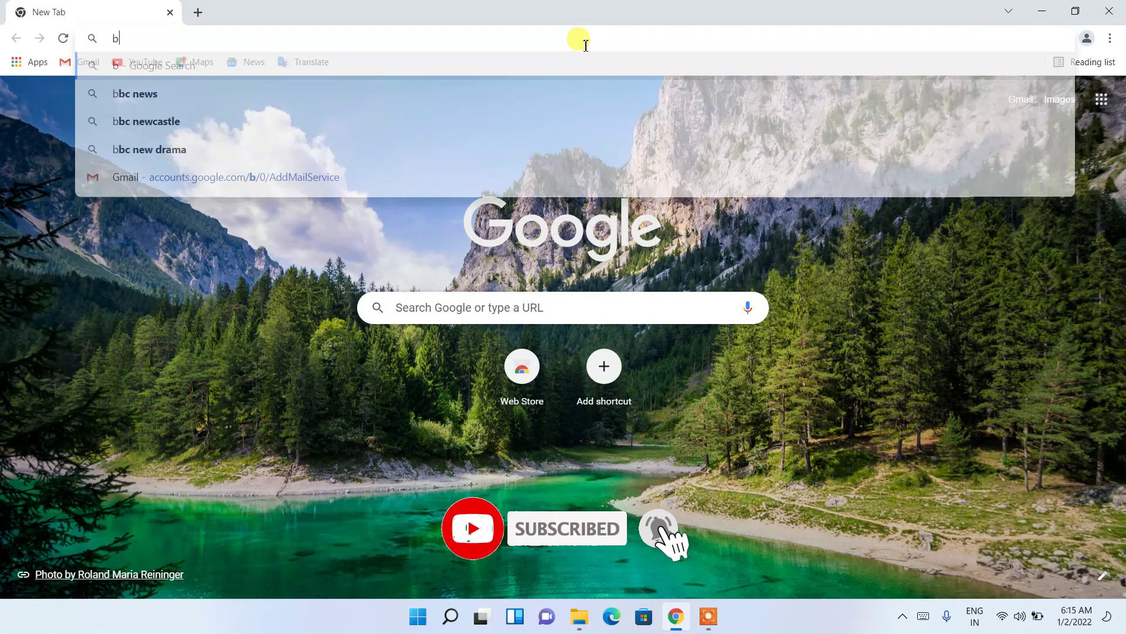
{"action": "type", "text": "itnami"}
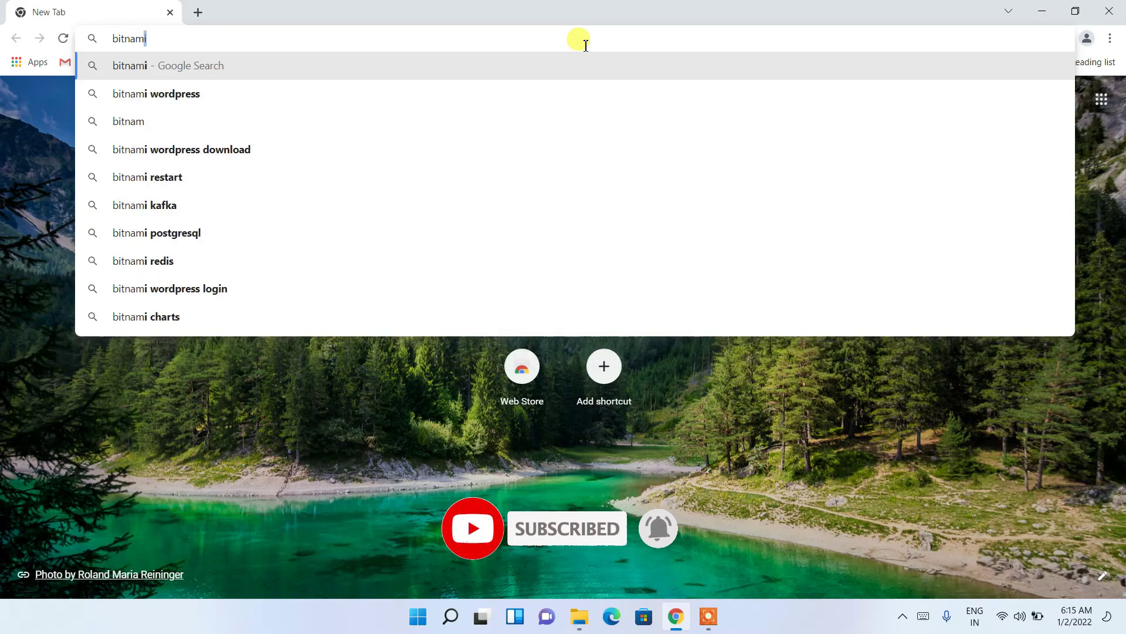
{"action": "key", "text": "Down"}
{"action": "key", "text": "Down"}
{"action": "key", "text": "Down"}
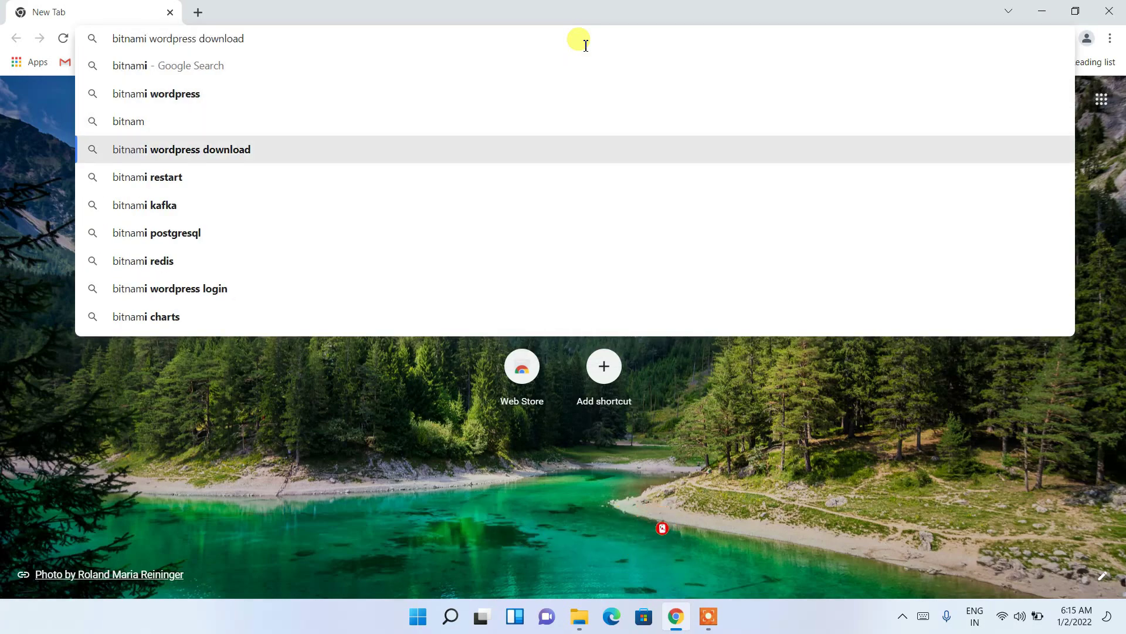
{"action": "key", "text": "Return"}
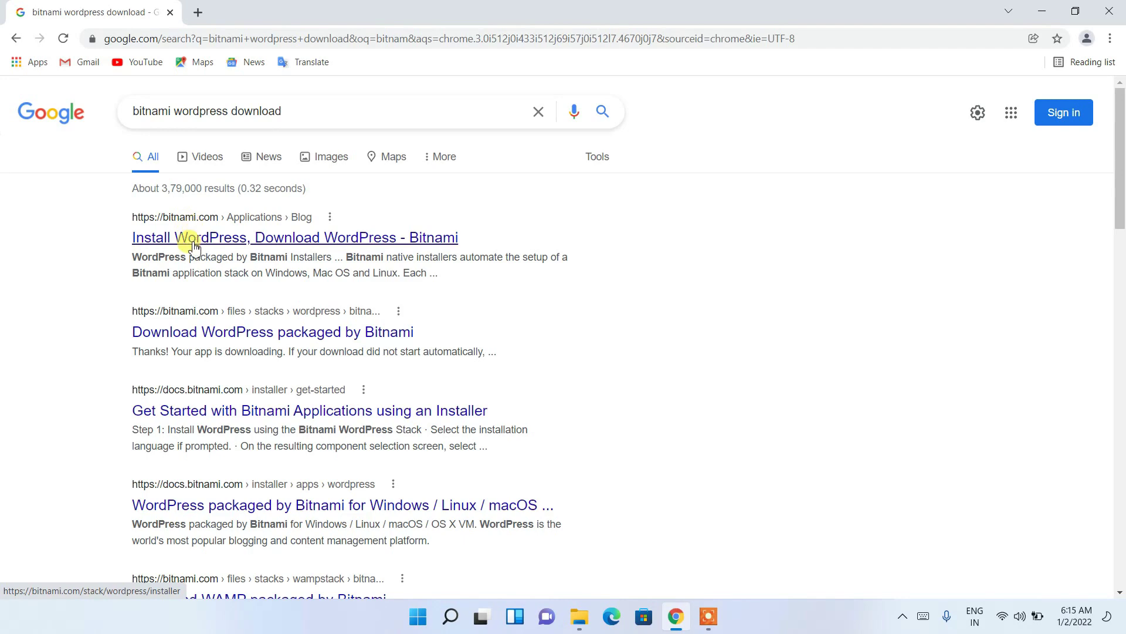
{"action": "left_click", "coordinate": [225, 236]}
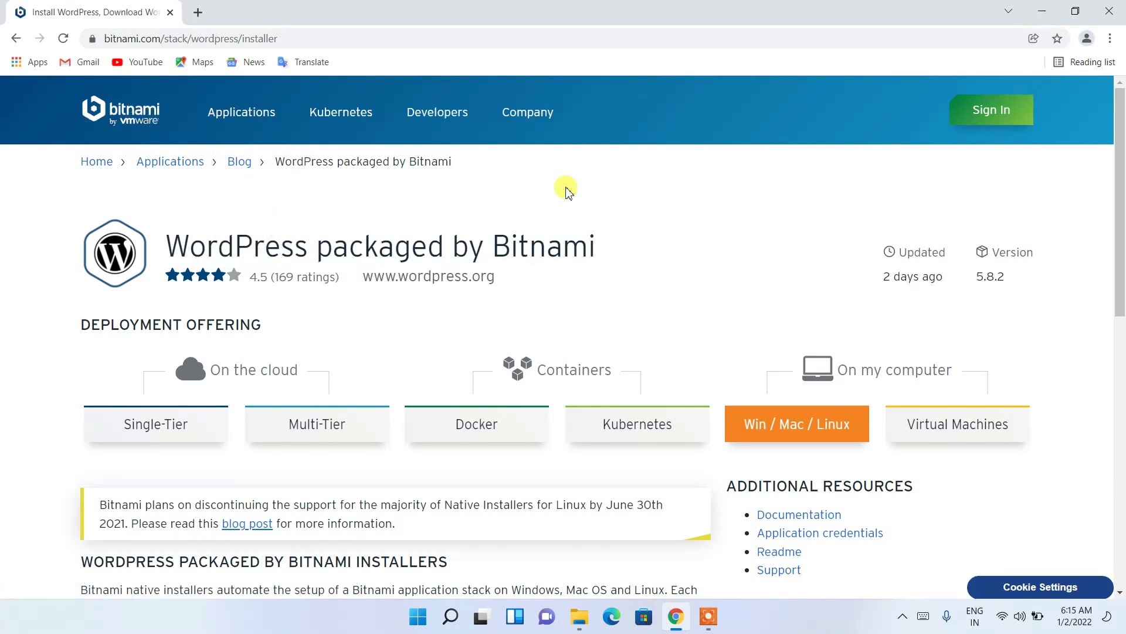
{"action": "scroll", "coordinate": [566, 191], "scroll_direction": "down", "scroll_amount": 1}
{"action": "scroll", "coordinate": [565, 192], "scroll_direction": "down", "scroll_amount": 1}
{"action": "scroll", "coordinate": [565, 189], "scroll_direction": "down", "scroll_amount": 1}
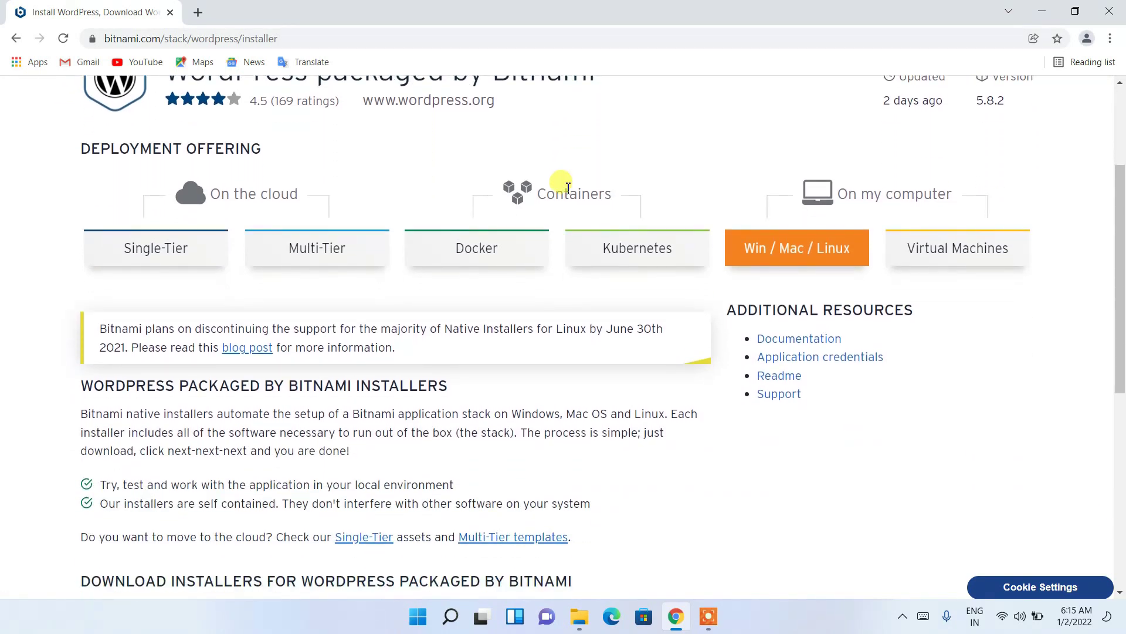
{"action": "scroll", "coordinate": [566, 189], "scroll_direction": "down", "scroll_amount": 1}
{"action": "scroll", "coordinate": [566, 188], "scroll_direction": "down", "scroll_amount": 1}
{"action": "scroll", "coordinate": [566, 191], "scroll_direction": "down", "scroll_amount": 4}
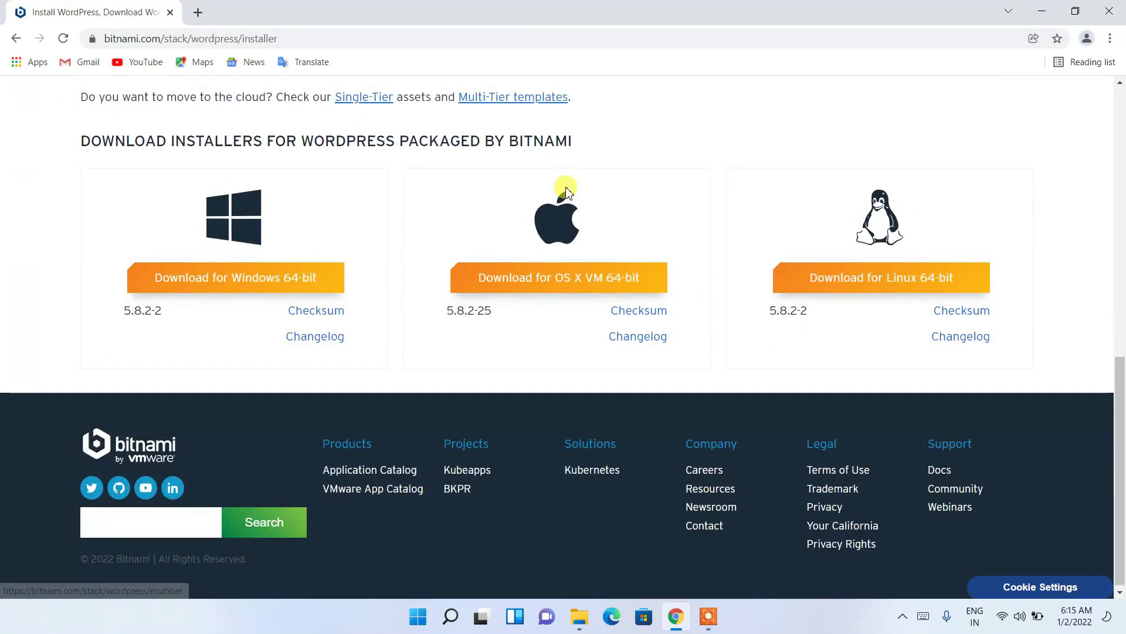
{"action": "scroll", "coordinate": [566, 191], "scroll_direction": "up", "scroll_amount": 1}
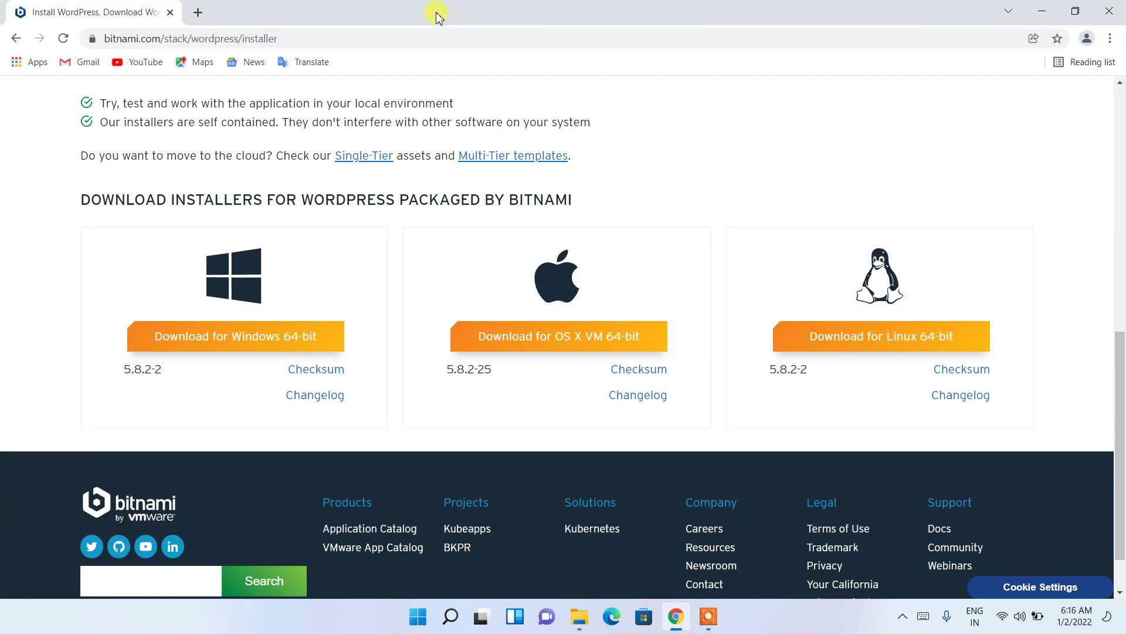
Step: Start the Windows 64-bit WordPress installer download, skipping the sign-in offer
{"action": "left_click", "coordinate": [428, 40]}
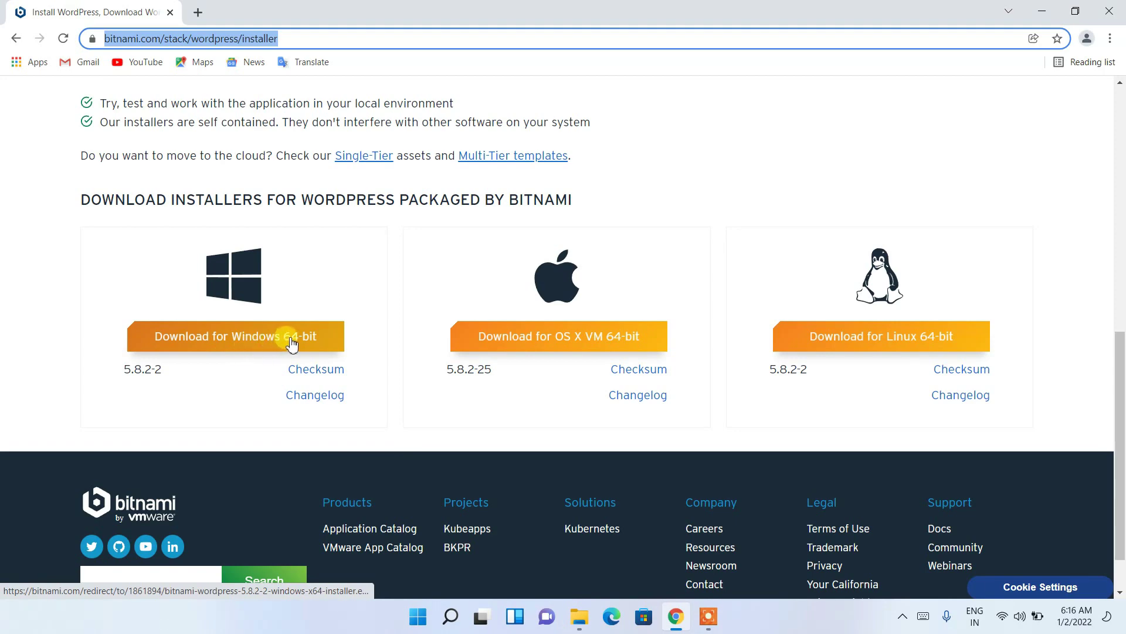
{"action": "left_click", "coordinate": [222, 343]}
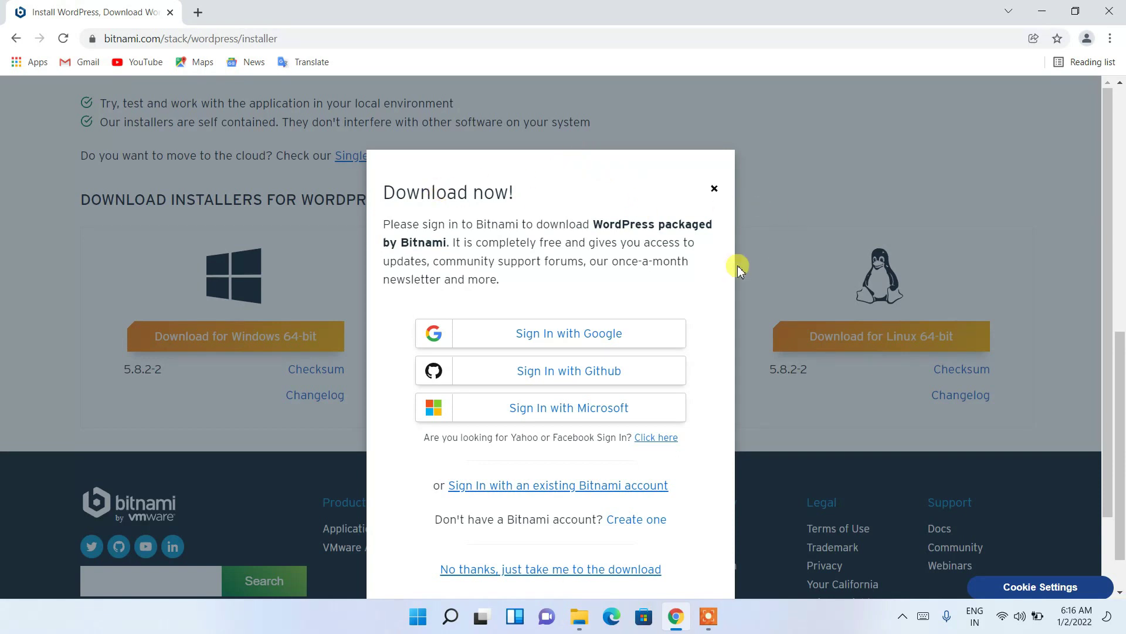
{"action": "left_click", "coordinate": [477, 574]}
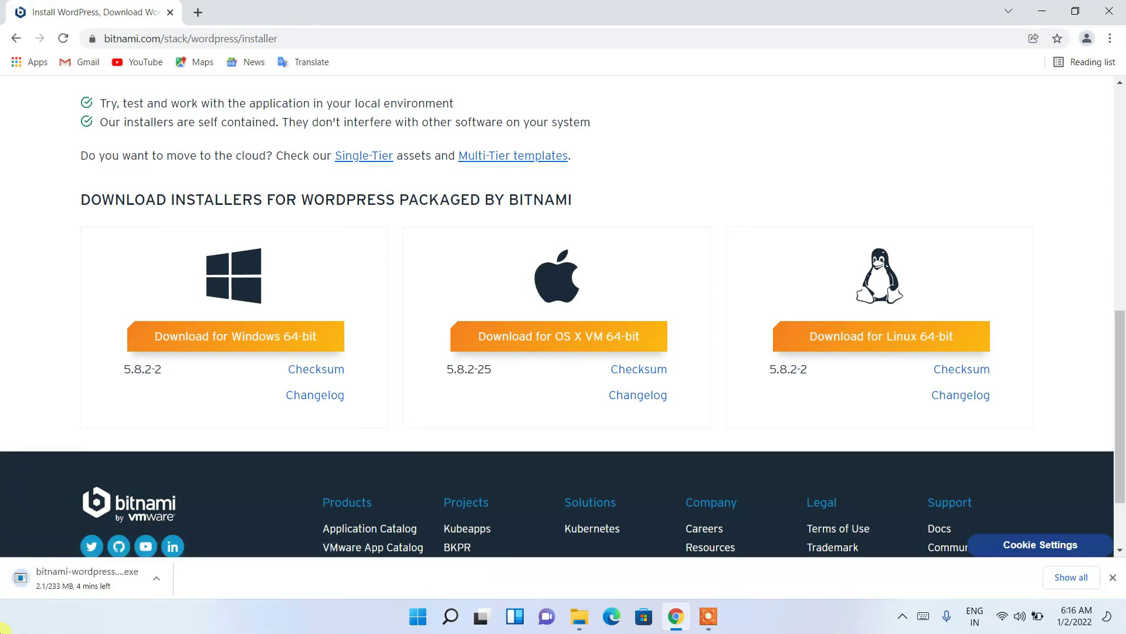
Step: Cancel the installer download, remove it from the downloads list, and minimize Chrome
{"action": "left_click", "coordinate": [1071, 577]}
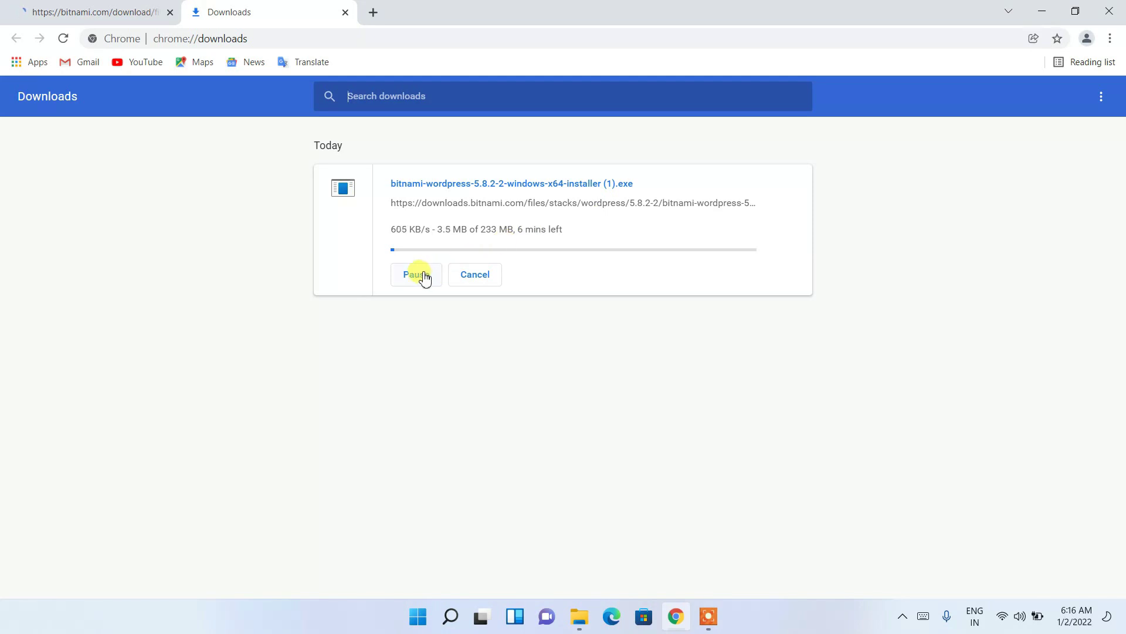
{"action": "left_click", "coordinate": [421, 275]}
{"action": "left_click", "coordinate": [493, 280]}
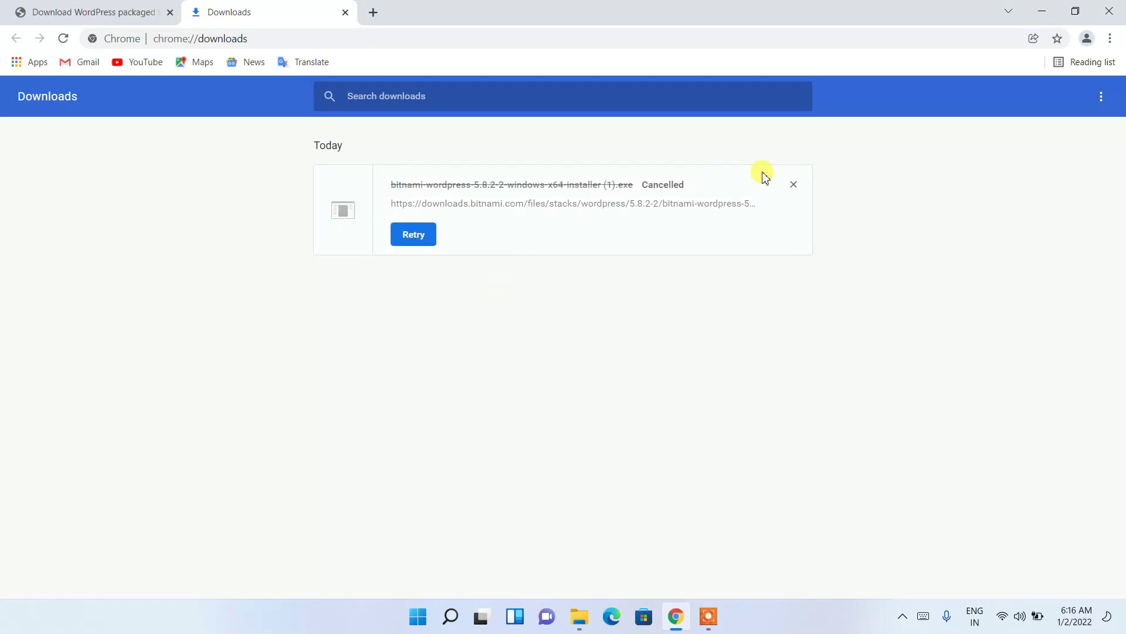
{"action": "left_click", "coordinate": [791, 187]}
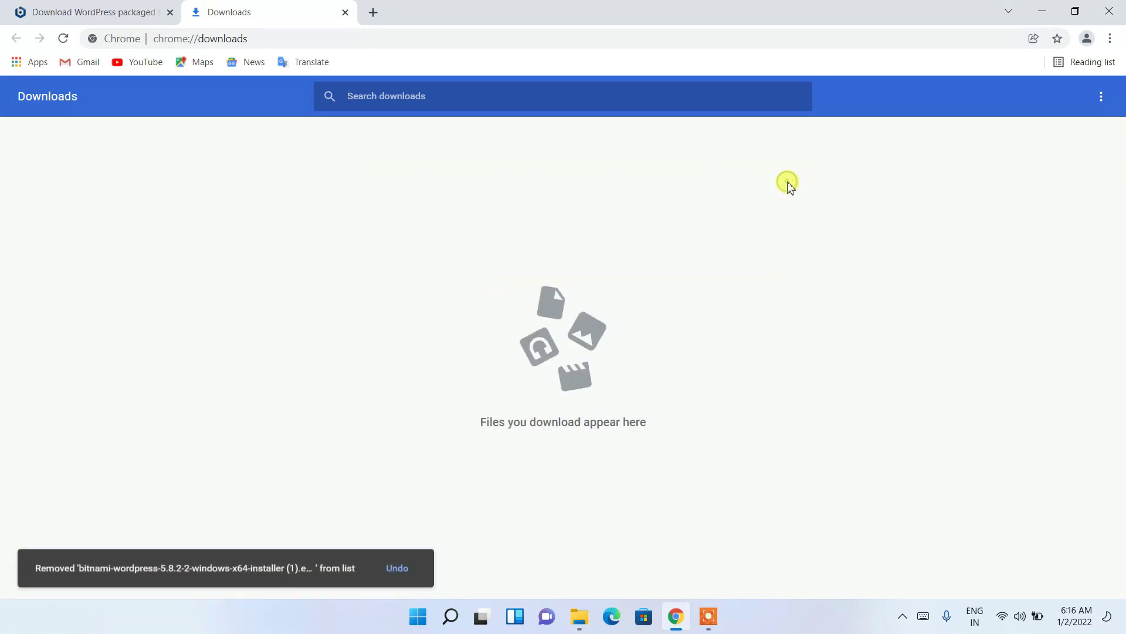
{"action": "left_click", "coordinate": [1044, 10]}
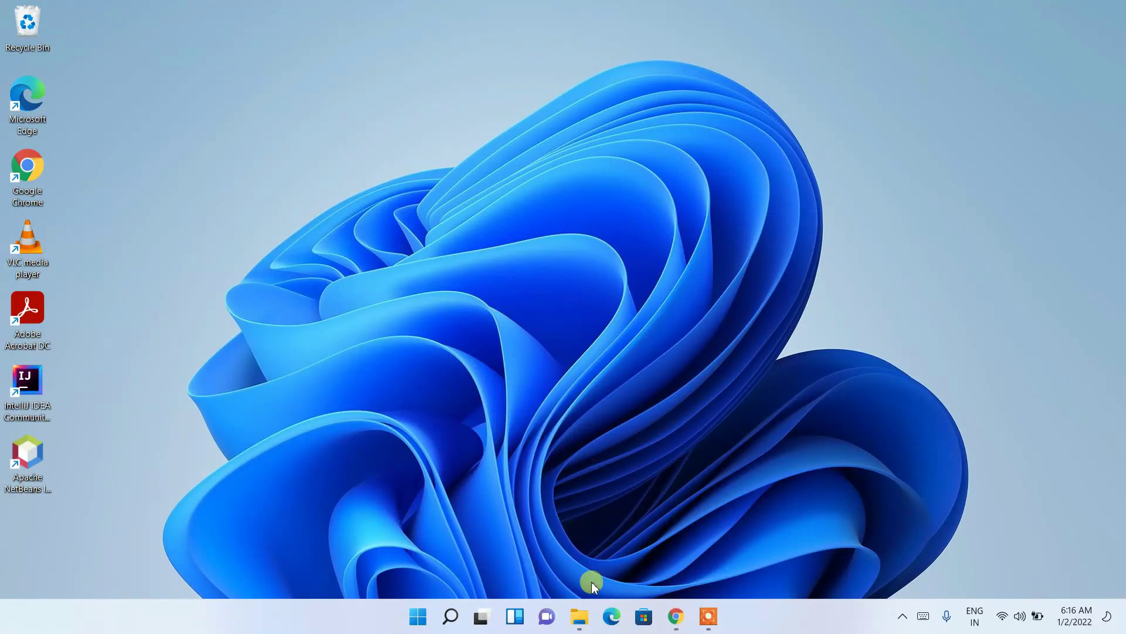
Step: Launch the bitnami-wordpress installer from Downloads > Software with English as the language
{"action": "left_click", "coordinate": [580, 619]}
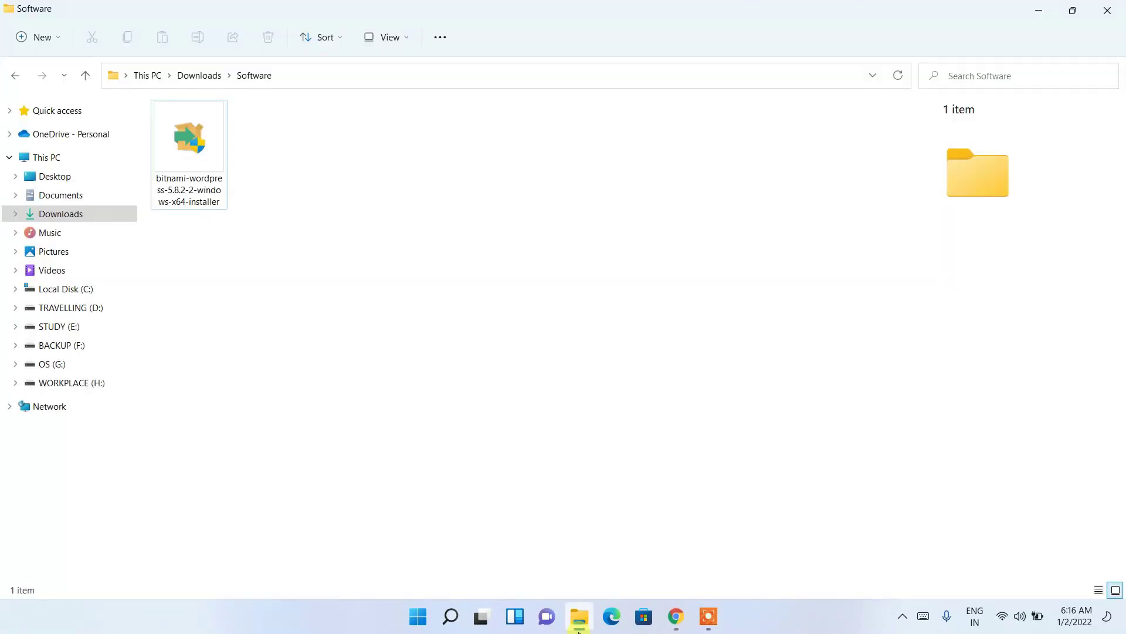
{"action": "left_click", "coordinate": [177, 154]}
{"action": "double_click", "coordinate": [177, 155]}
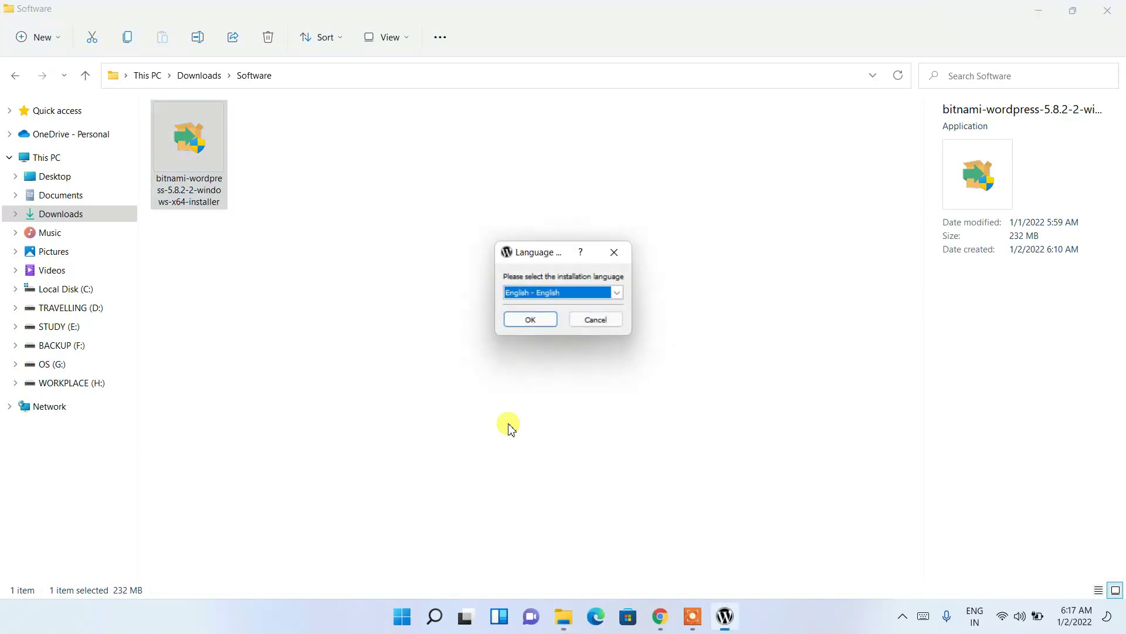
{"action": "left_click", "coordinate": [596, 298]}
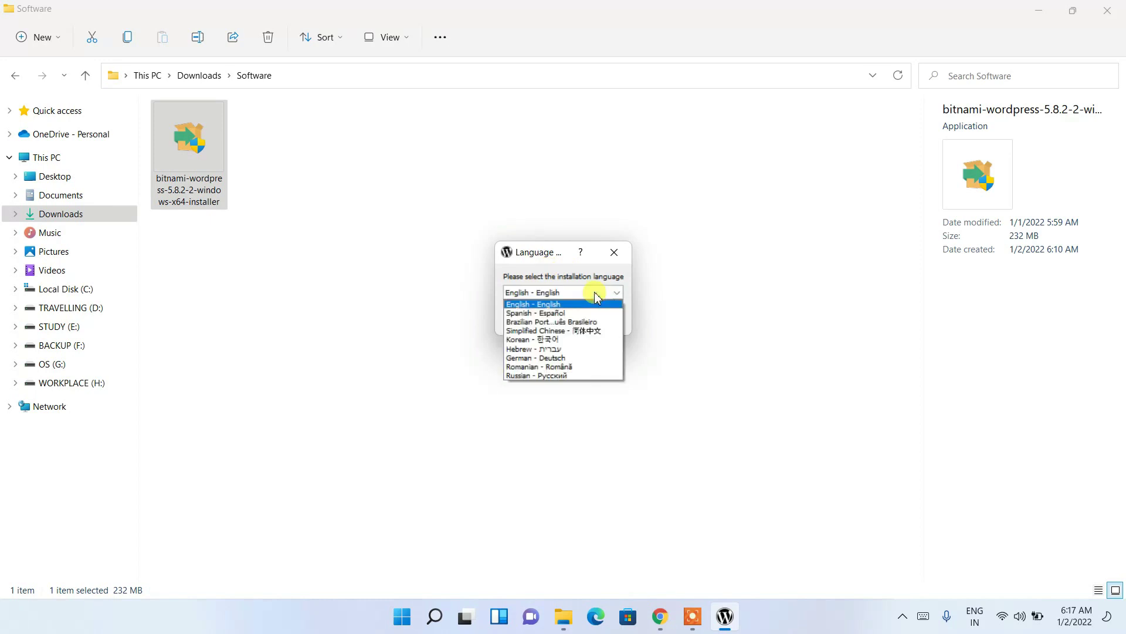
{"action": "left_click", "coordinate": [595, 292]}
{"action": "left_click", "coordinate": [535, 318]}
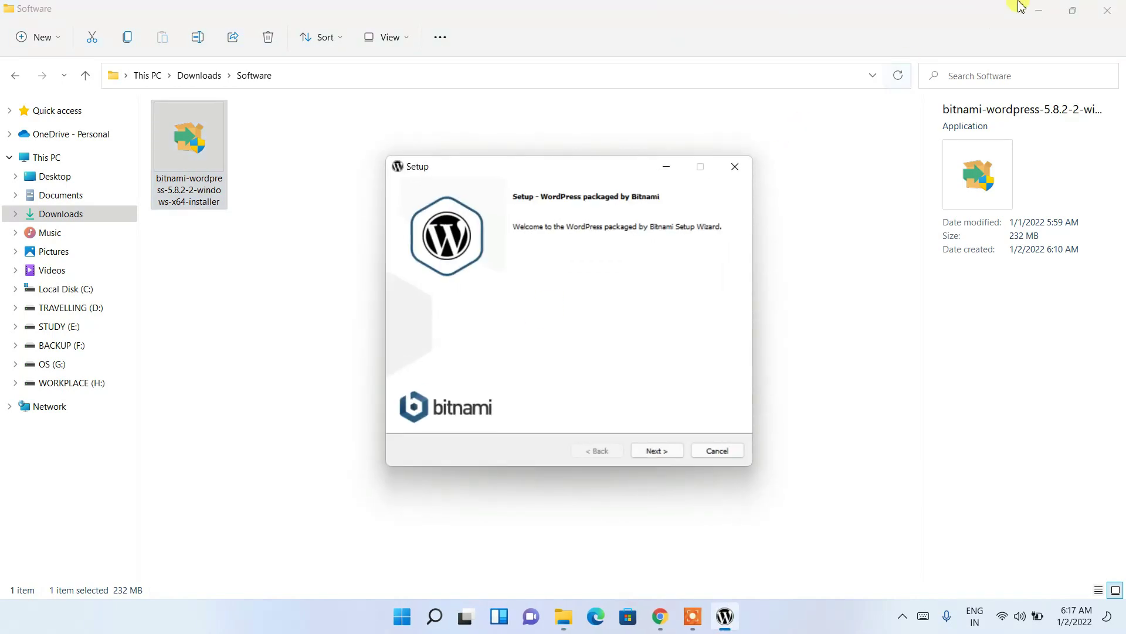
Step: Pass the welcome and components pages and set the install folder to C:\Bitnami\wordpress
{"action": "left_click", "coordinate": [1044, 7]}
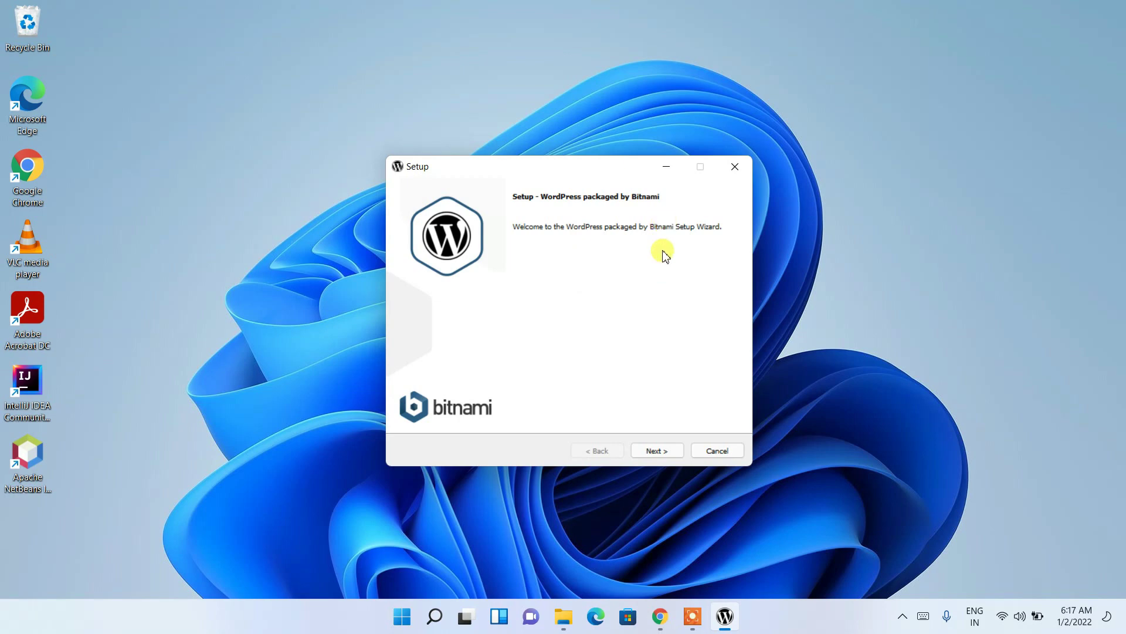
{"action": "left_click", "coordinate": [668, 452]}
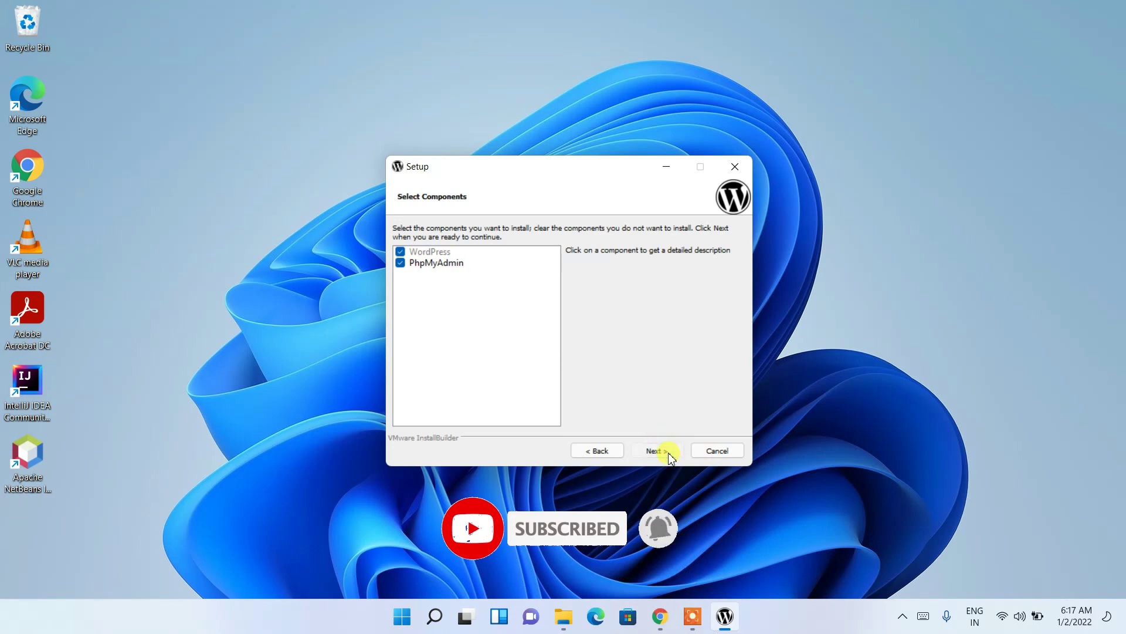
{"action": "left_click", "coordinate": [656, 451]}
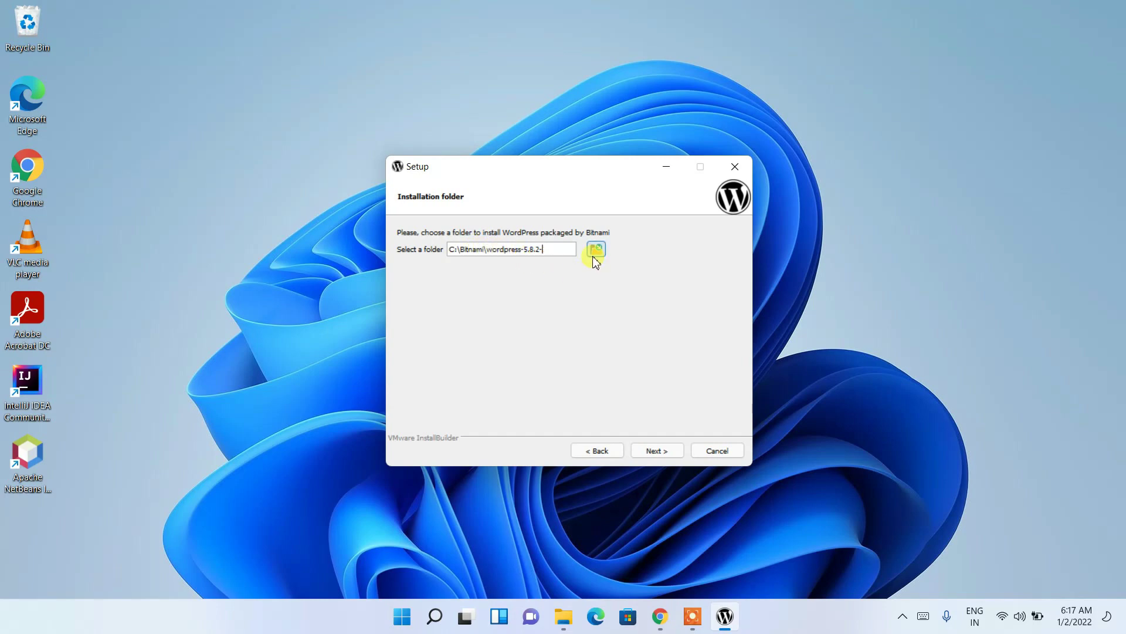
{"action": "key", "text": "BackSpace"}
{"action": "key", "text": "BackSpace"}
{"action": "key", "text": "BackSpace"}
{"action": "key", "text": "BackSpace"}
{"action": "key", "text": "BackSpace"}
{"action": "key", "text": "BackSpace"}
{"action": "key", "text": "BackSpace"}
{"action": "left_click", "coordinate": [668, 456]}
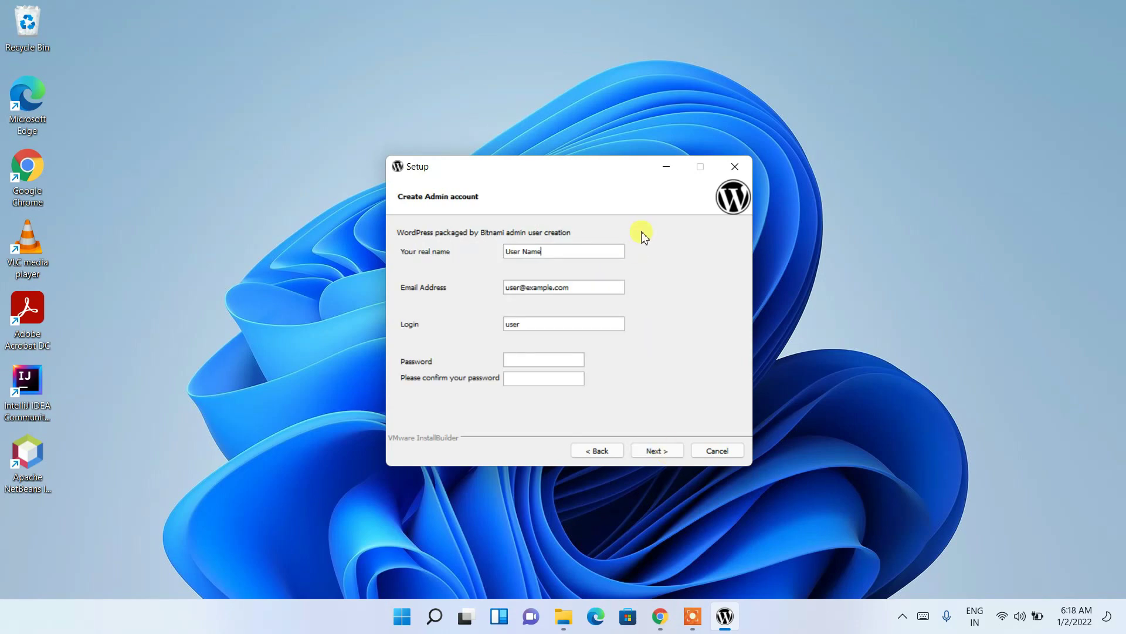
Step: Enter the admin real name, email, login 'admin' and a confirmed password
{"action": "key", "text": "ctrl+a"}
{"action": "type", "text": "ge"}
{"action": "type", "text": "eky"}
{"action": "type", "text": "script"}
{"action": "double_click", "coordinate": [557, 288]}
{"action": "left_click_drag", "start_coordinate": [549, 329], "coordinate": [504, 324]}
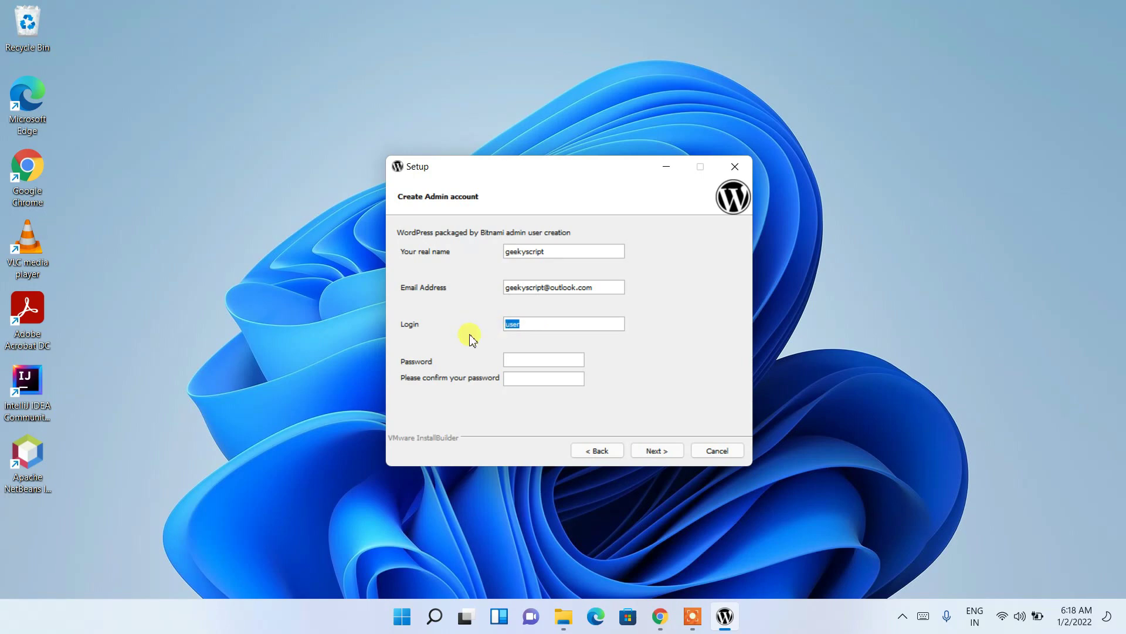
{"action": "type", "text": "admi"}
{"action": "type", "text": "n"}
{"action": "left_click", "coordinate": [507, 358]}
{"action": "type", "text": "****"}
{"action": "type", "text": "**"}
{"action": "type", "text": "**"}
{"action": "left_click", "coordinate": [674, 455]}
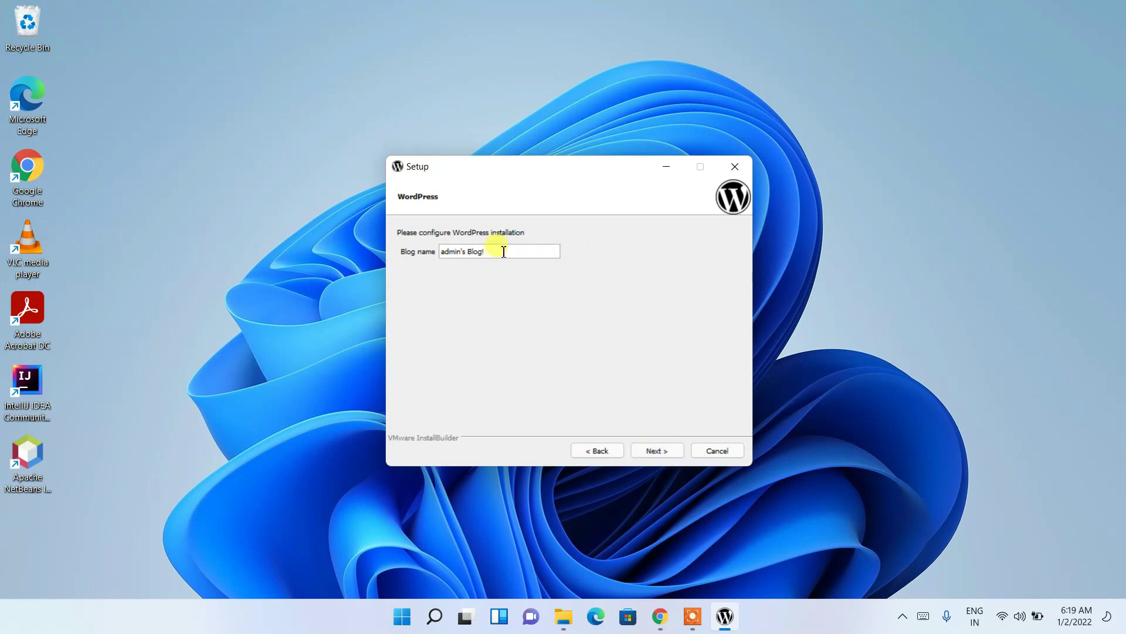
Step: Replace 'admin' in the blog name so it reads 'Geekyscript's Blog!'
{"action": "left_click_drag", "start_coordinate": [500, 252], "coordinate": [291, 263]}
{"action": "key", "text": "Home"}
{"action": "type", "text": "Geekysc"}
{"action": "type", "text": "ript"}
{"action": "key", "text": "Delete"}
{"action": "key", "text": "Delete"}
{"action": "key", "text": "Delete"}
{"action": "key", "text": "Delete"}
{"action": "key", "text": "Delete"}
{"action": "left_click", "coordinate": [671, 452]}
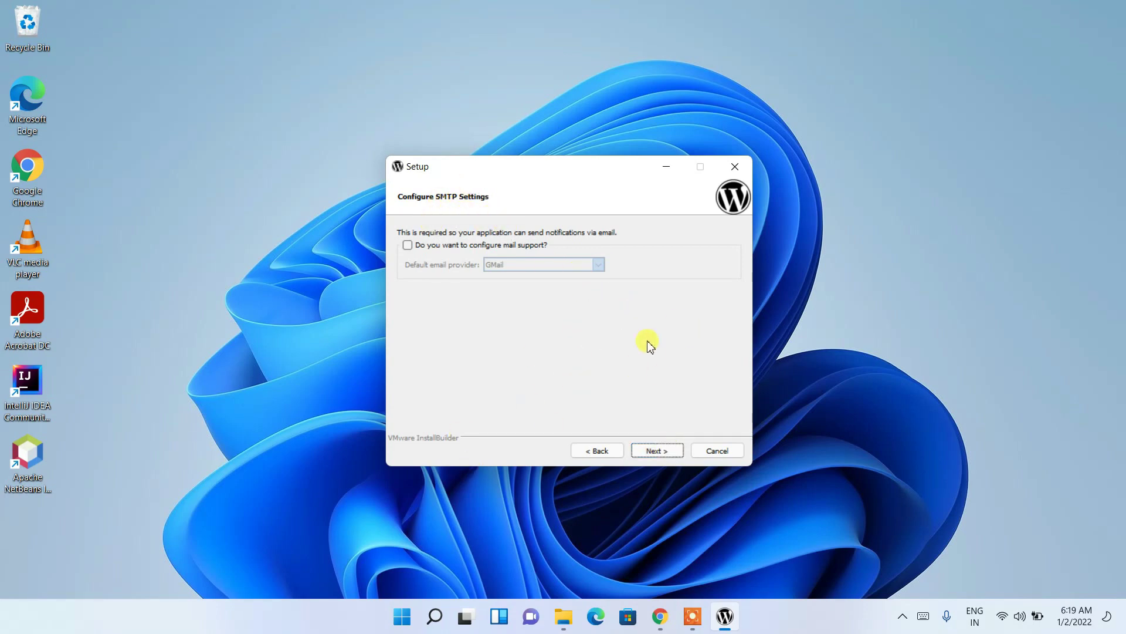
Step: Leave mail support off and untick the Bitnami cloud launch option
{"action": "left_click", "coordinate": [667, 457]}
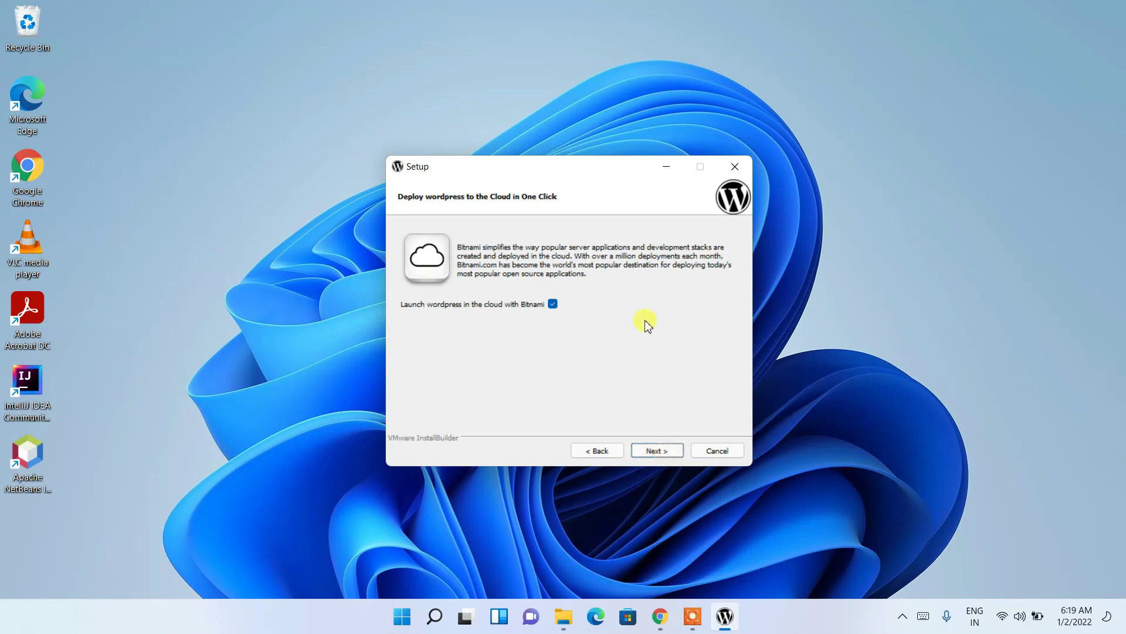
{"action": "left_click", "coordinate": [553, 305]}
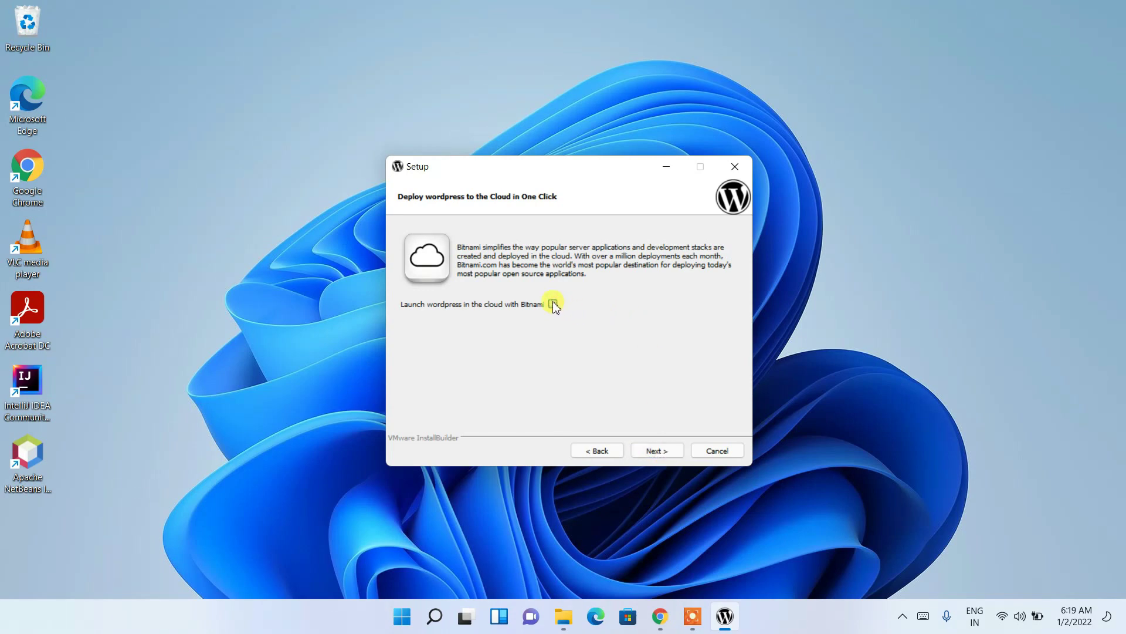
{"action": "left_click", "coordinate": [671, 454]}
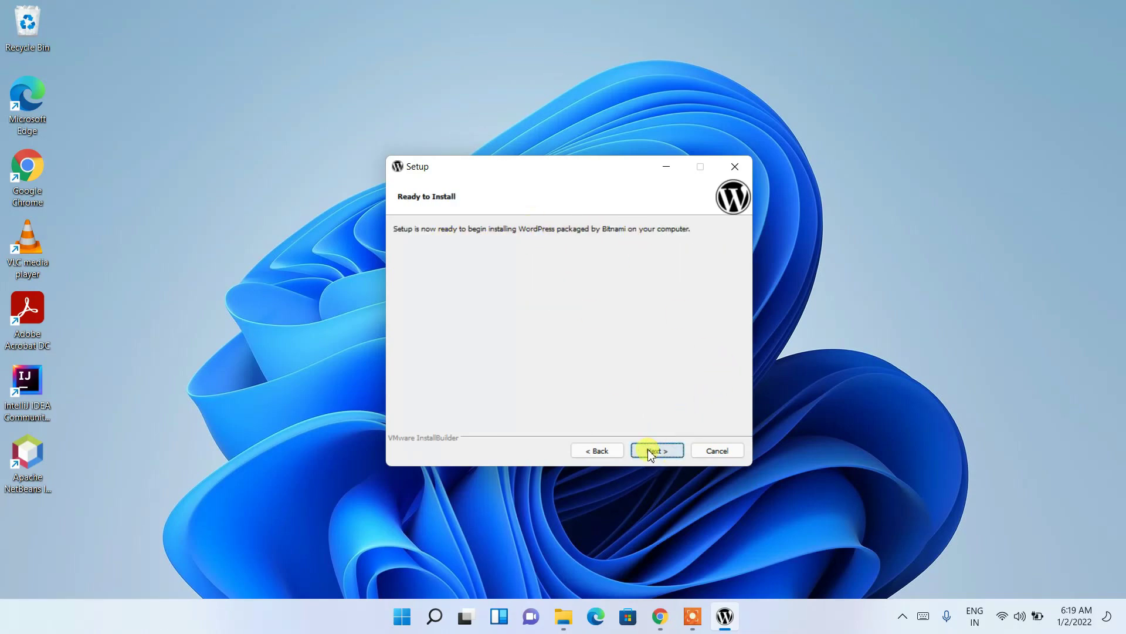
Step: Start the WordPress installation and wait for the Apache firewall alert
{"action": "left_click", "coordinate": [653, 451]}
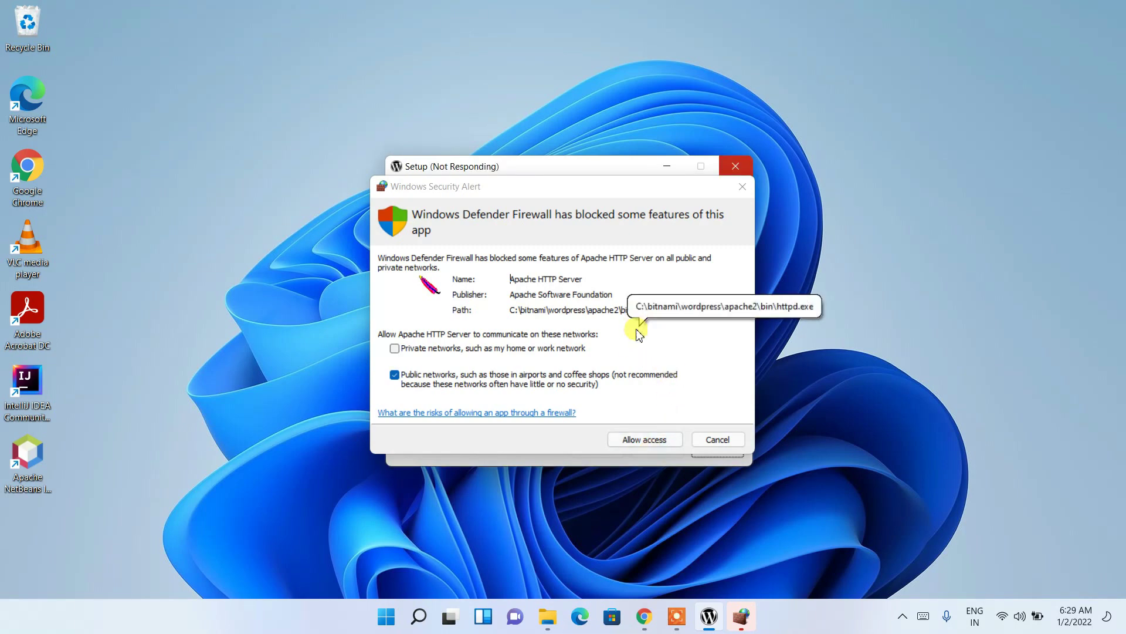
Step: Allow Apache HTTP Server on private and public networks, then finish setup launching WordPress
{"action": "left_click", "coordinate": [434, 348]}
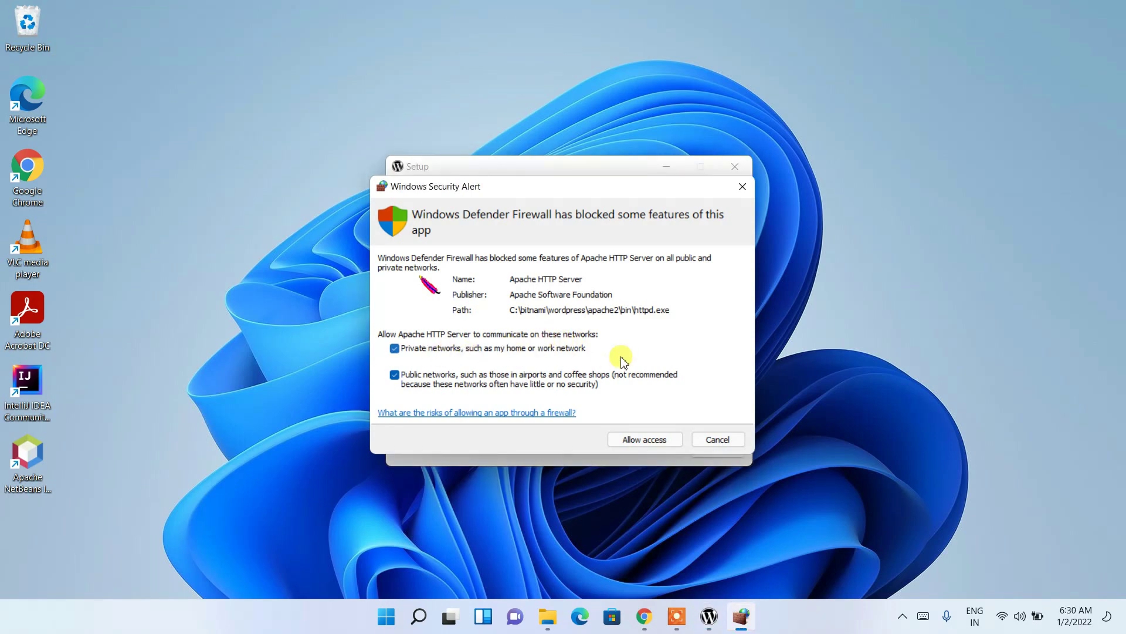
{"action": "left_click", "coordinate": [653, 439]}
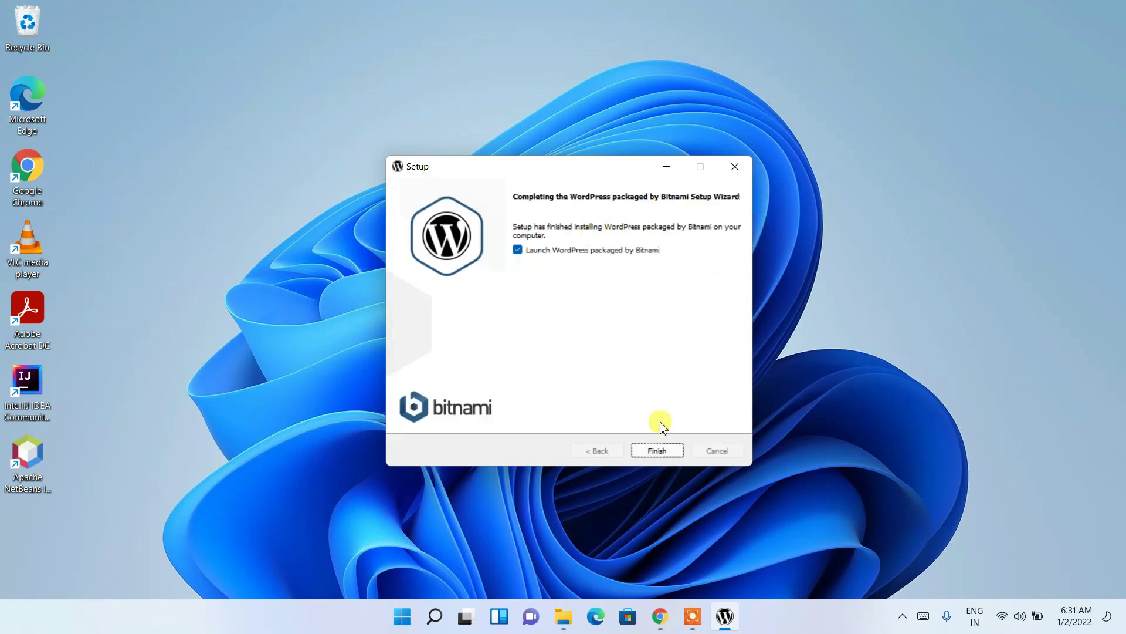
{"action": "left_click", "coordinate": [665, 450]}
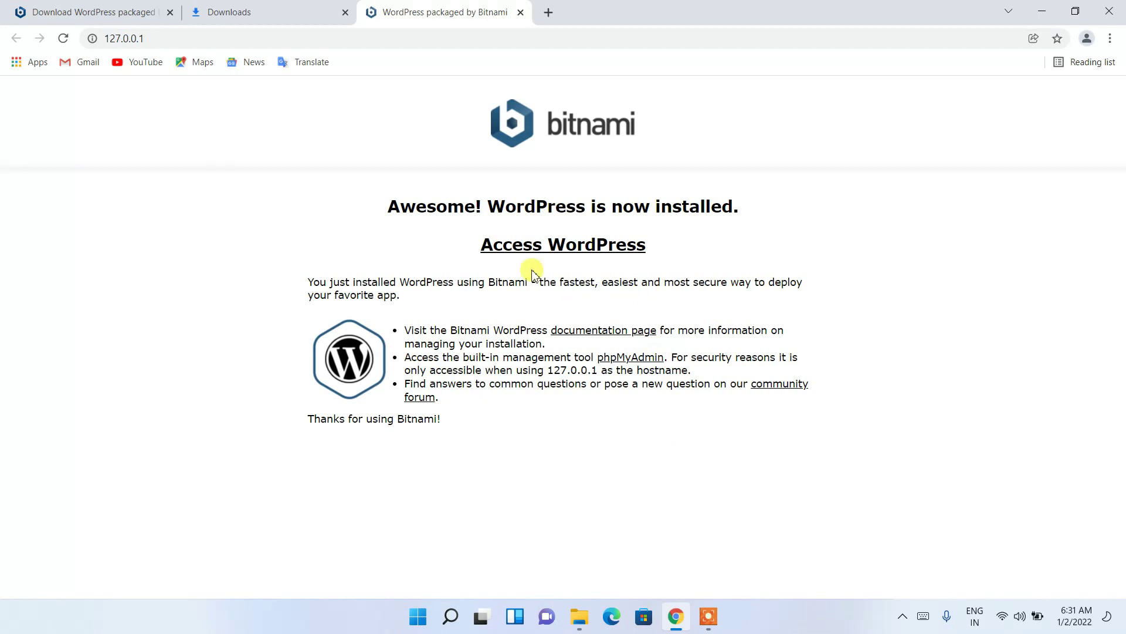
Step: Open the new WordPress site at 127.0.0.1/wordpress from the Bitnami success page
{"action": "left_click_drag", "start_coordinate": [428, 210], "coordinate": [795, 211]}
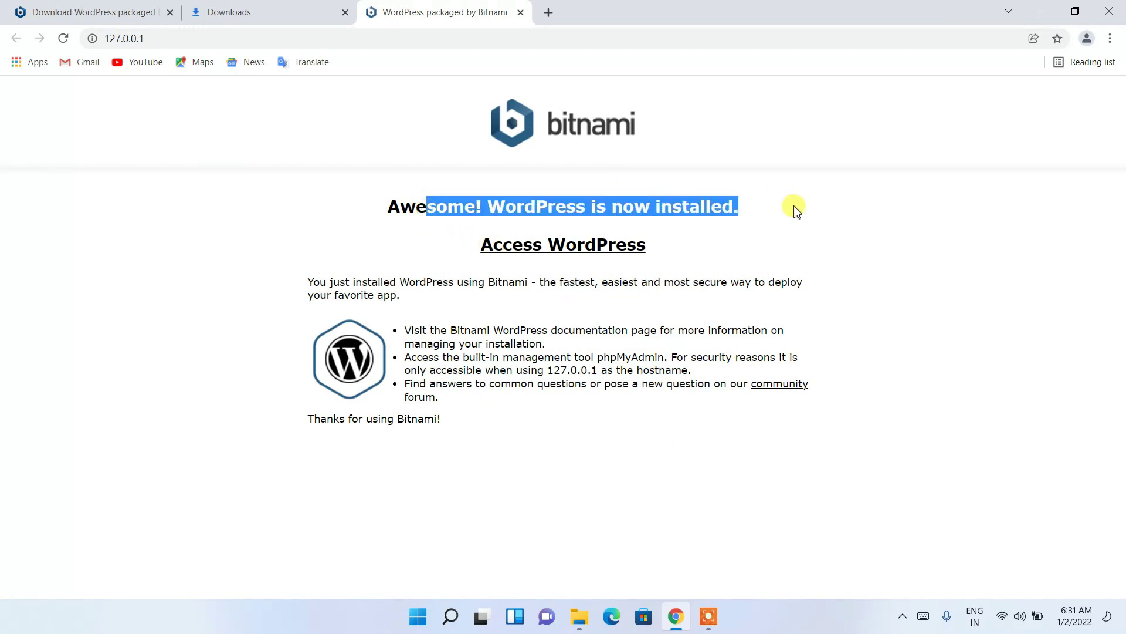
{"action": "left_click", "coordinate": [795, 211]}
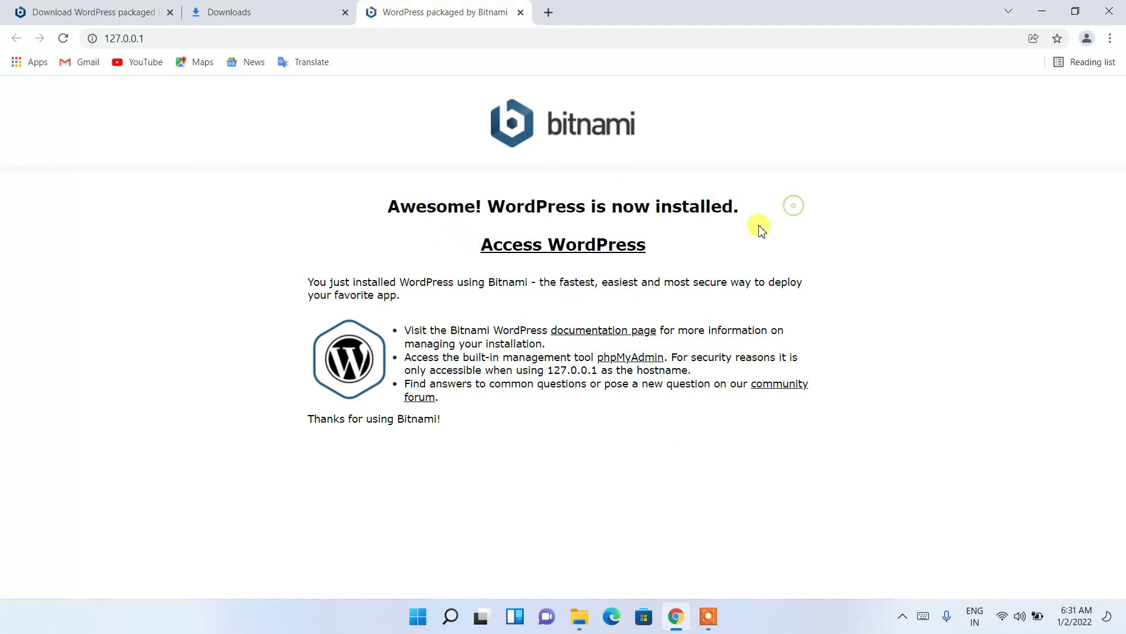
{"action": "left_click", "coordinate": [588, 249]}
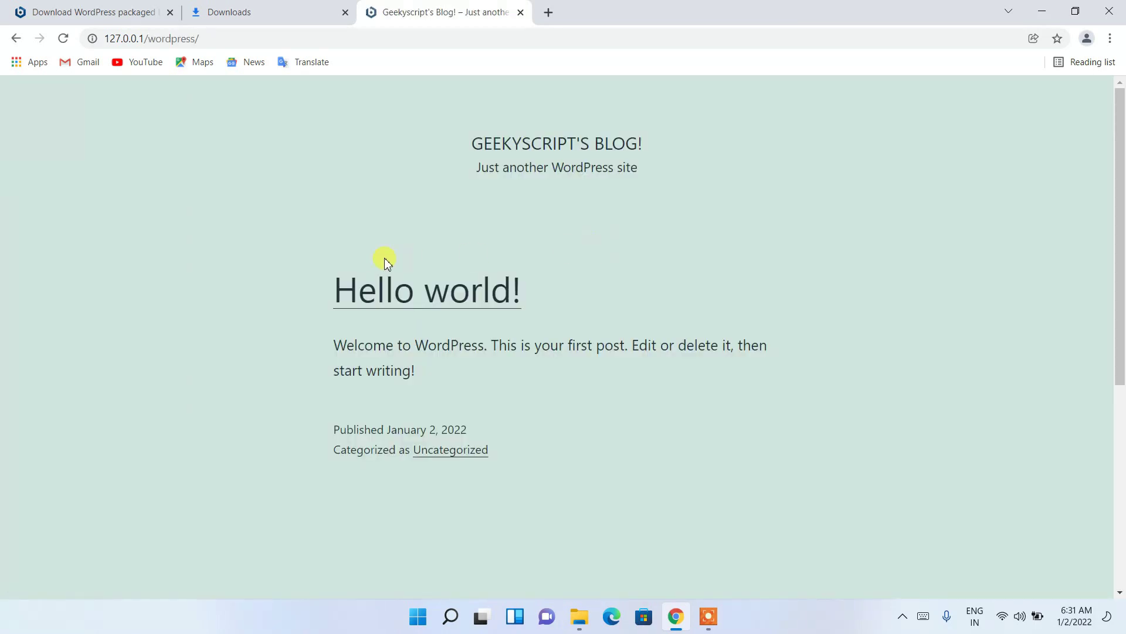
Step: Highlight the Geekyscript's Blog! title and tagline on the front page
{"action": "mouse_move", "coordinate": [340, 277]}
{"action": "left_mouse_down"}
{"action": "mouse_move", "coordinate": [637, 263]}
{"action": "mouse_move", "coordinate": [683, 136]}
{"action": "mouse_move", "coordinate": [467, 143]}
{"action": "left_mouse_up"}
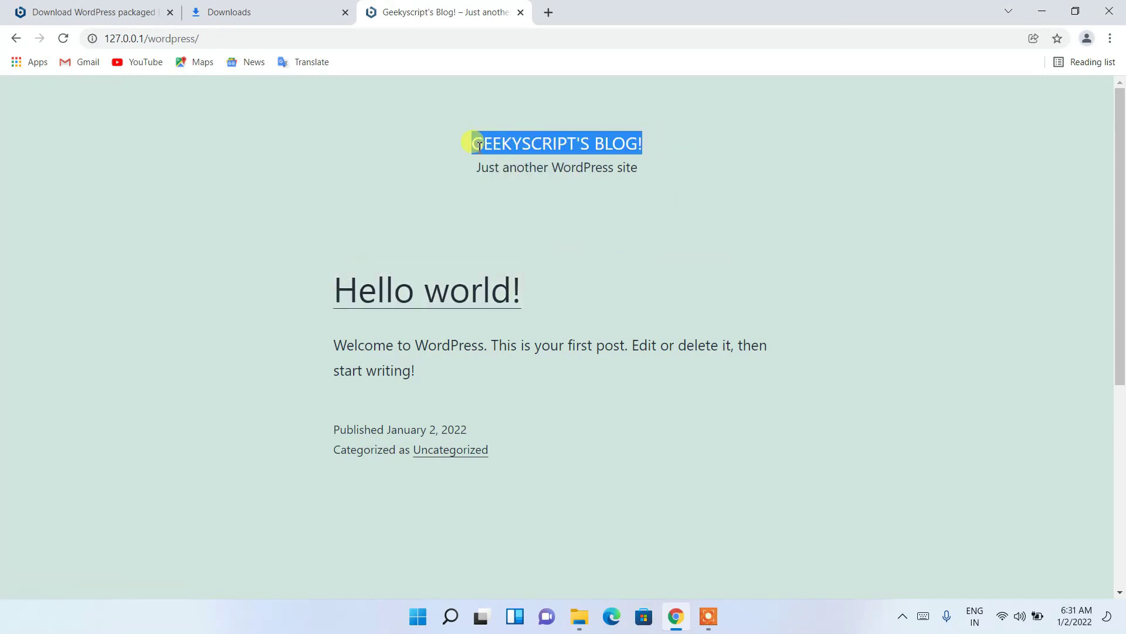
{"action": "left_click", "coordinate": [467, 143]}
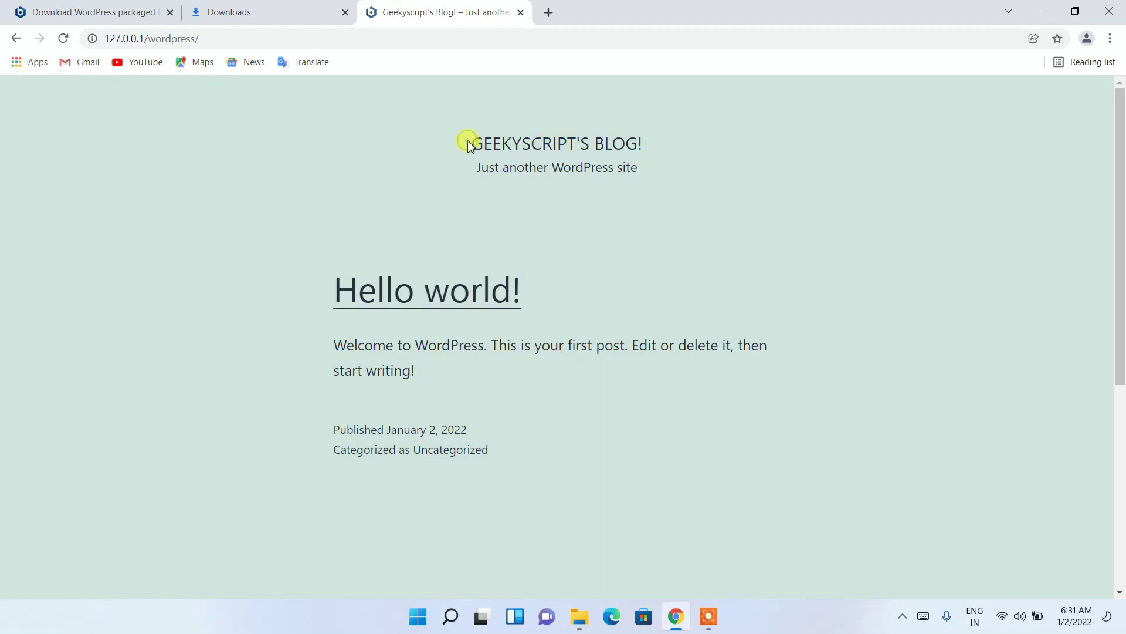
{"action": "left_click_drag", "start_coordinate": [467, 144], "coordinate": [677, 176]}
{"action": "left_click", "coordinate": [676, 174]}
Step: Log in at /wordpress/wp-admin as admin, then return to the Geekyscript's Blog! front page
{"action": "left_click", "coordinate": [313, 40]}
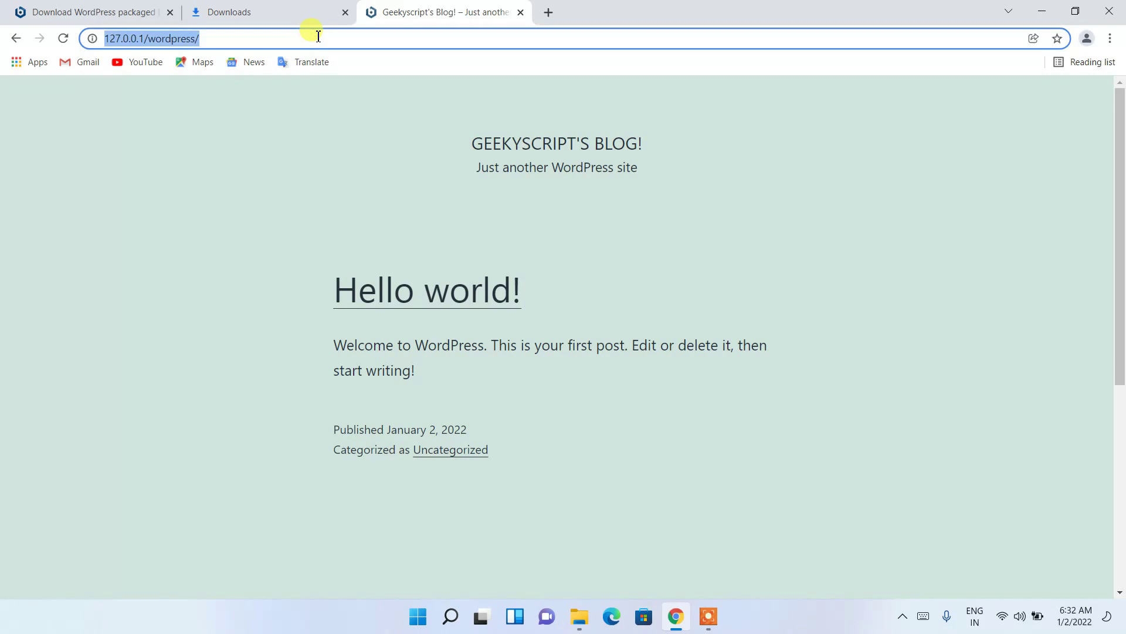
{"action": "left_click", "coordinate": [318, 36]}
{"action": "type", "text": "wp"}
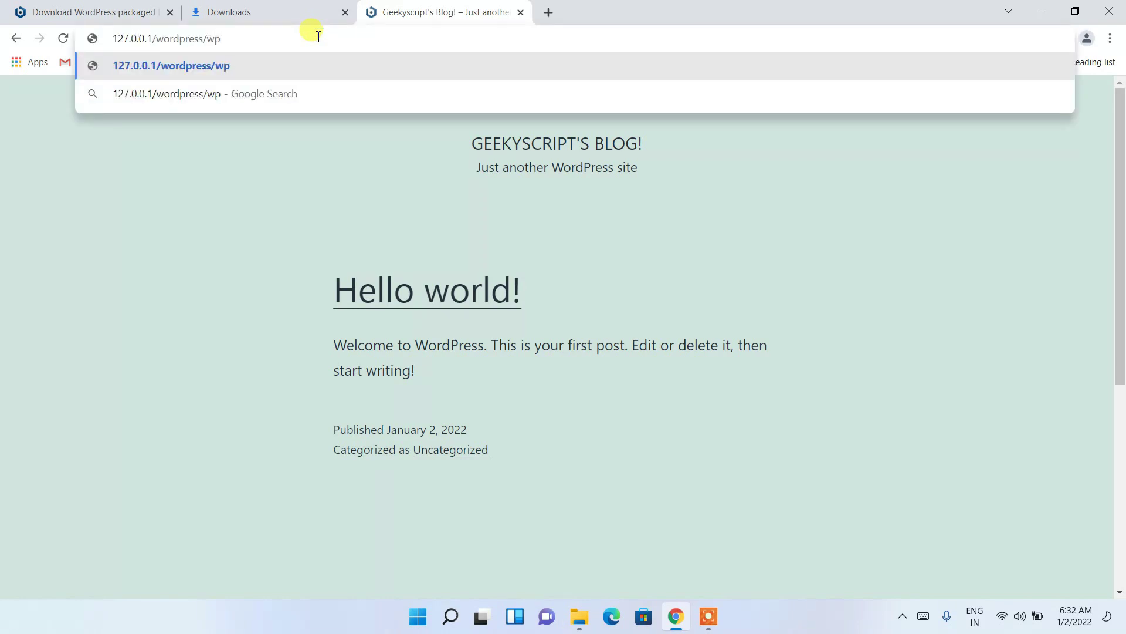
{"action": "type", "text": "-admin"}
{"action": "key", "text": "Return"}
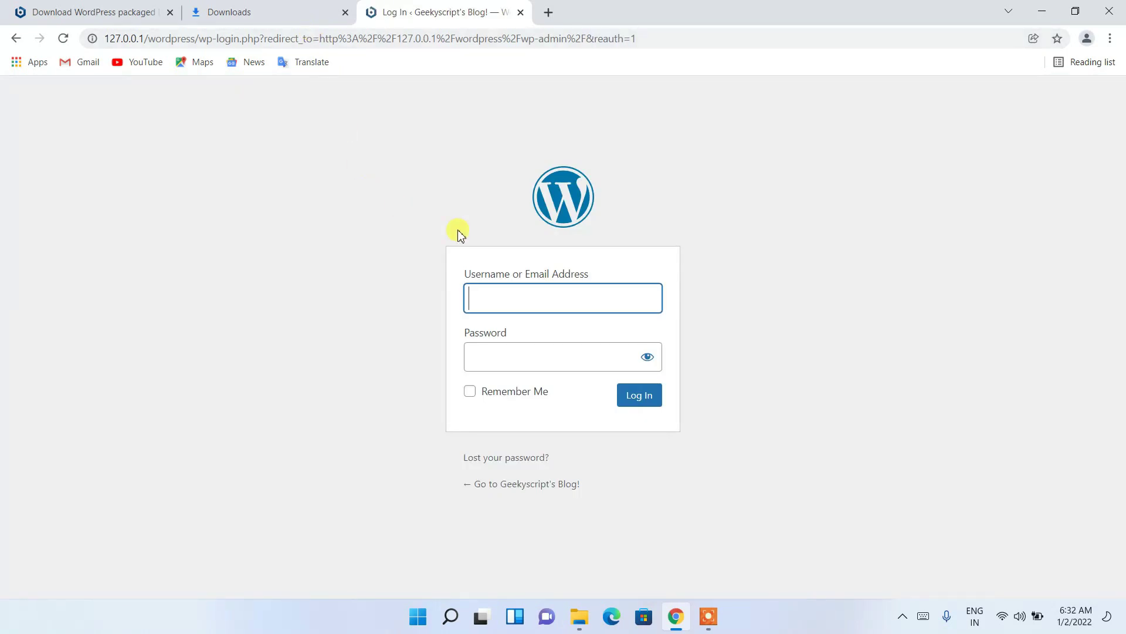
{"action": "left_click", "coordinate": [506, 298]}
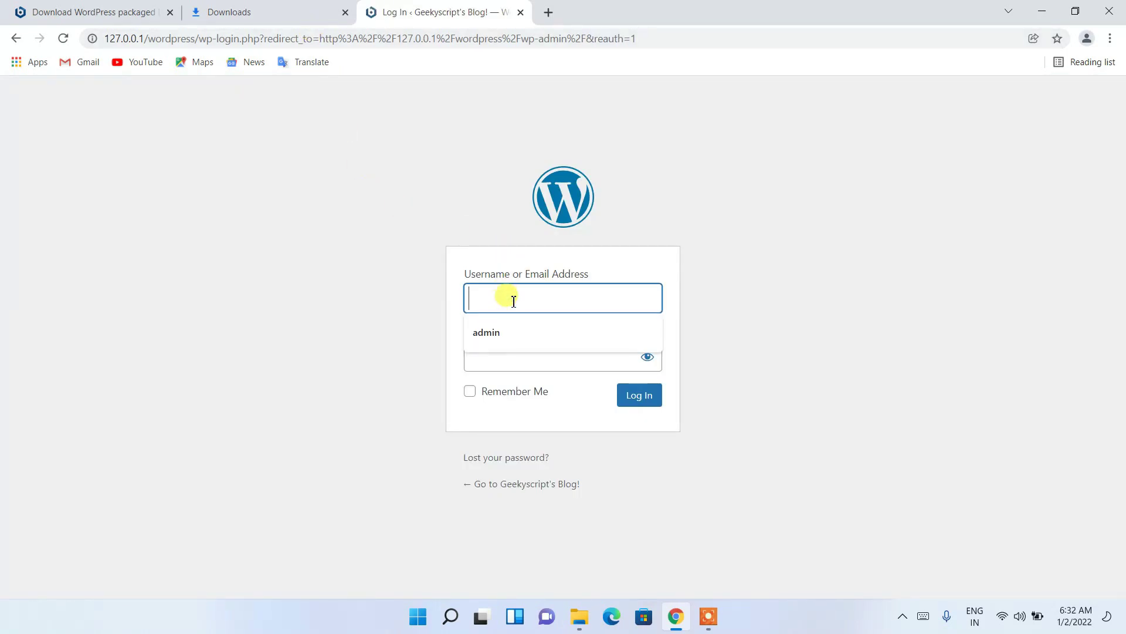
{"action": "left_click", "coordinate": [496, 332]}
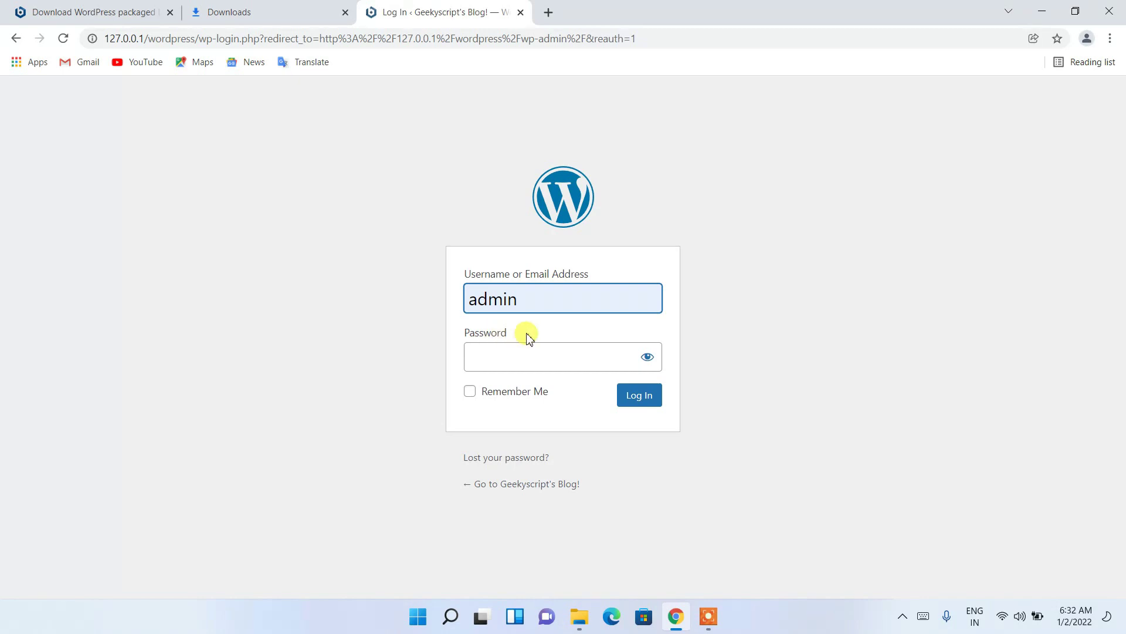
{"action": "left_click", "coordinate": [495, 357]}
{"action": "type", "text": "ad"}
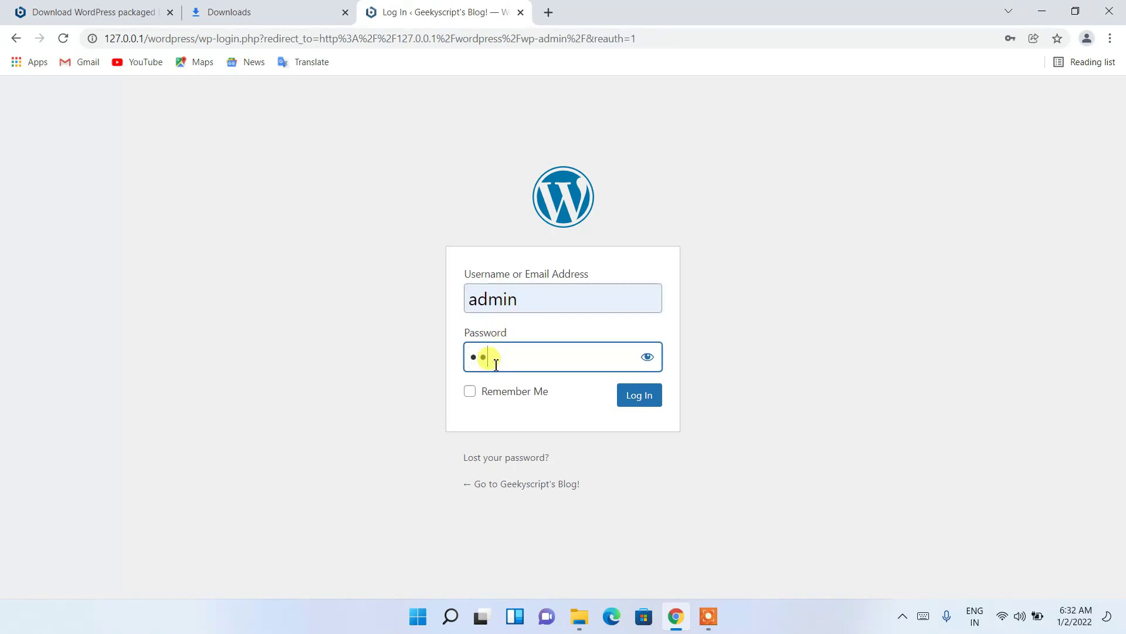
{"action": "type", "text": "mi"}
{"action": "left_click", "coordinate": [640, 395]}
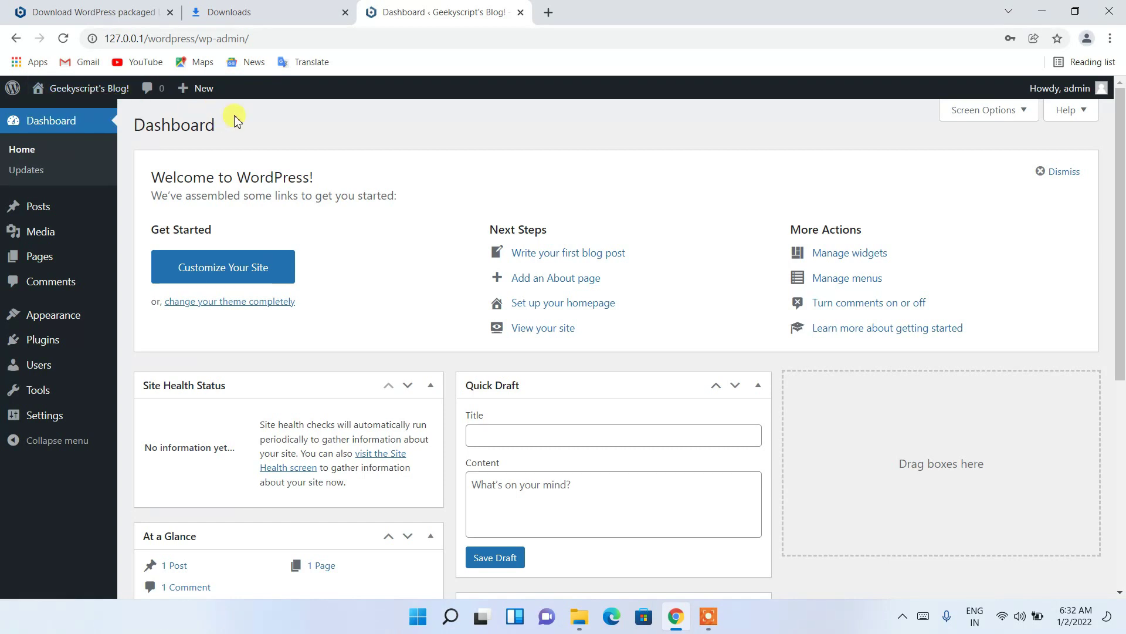
{"action": "left_click", "coordinate": [100, 89]}
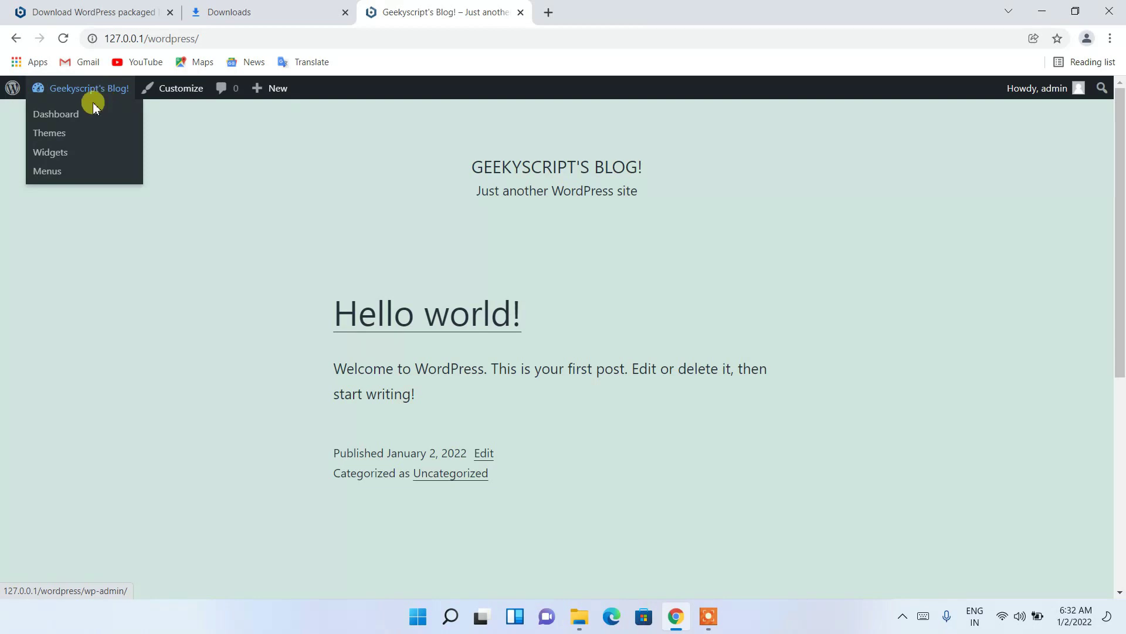